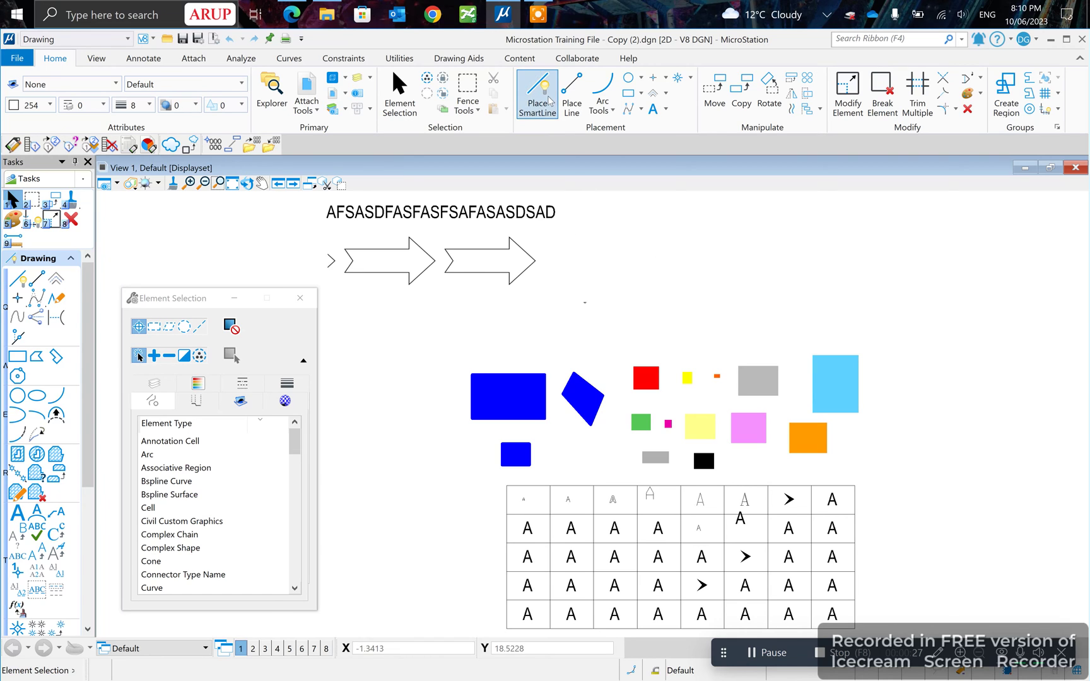
# - Draw a horizontal SmartLine to the right of the arrows
pyautogui.click(571, 94)
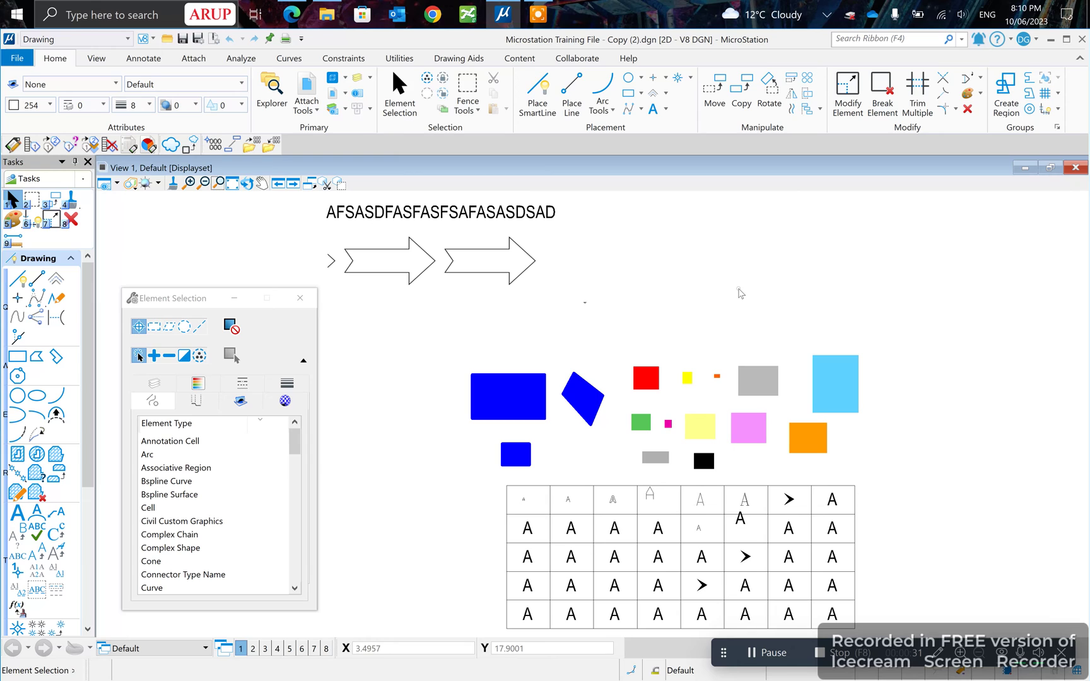
pyautogui.click(542, 108)
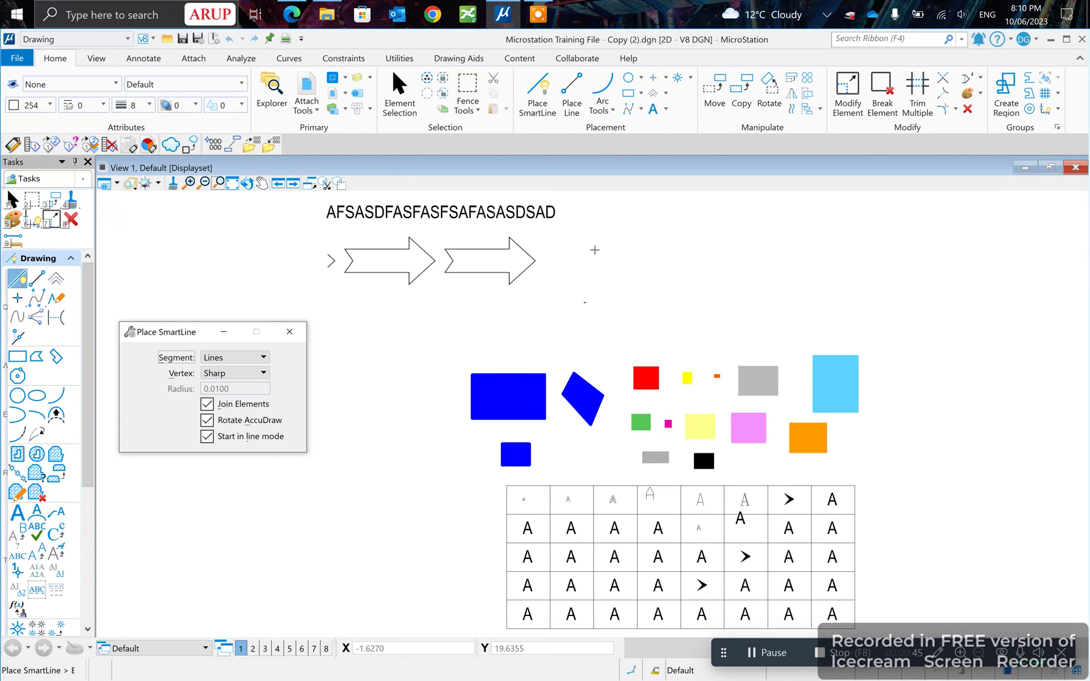
pyautogui.click(590, 261)
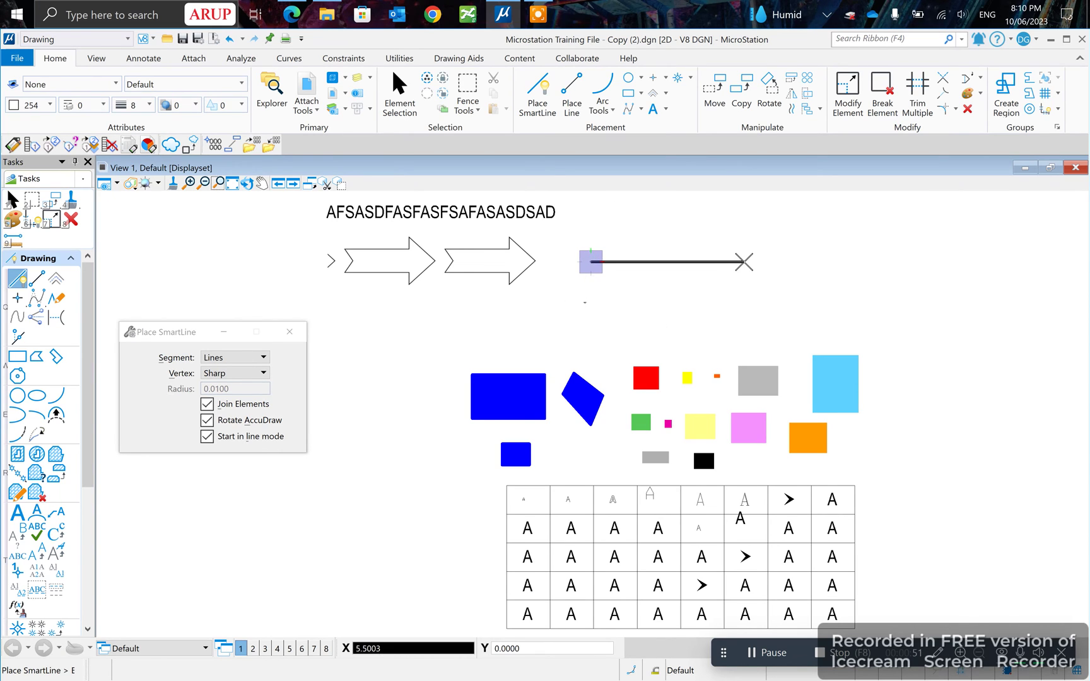
pyautogui.click(743, 261)
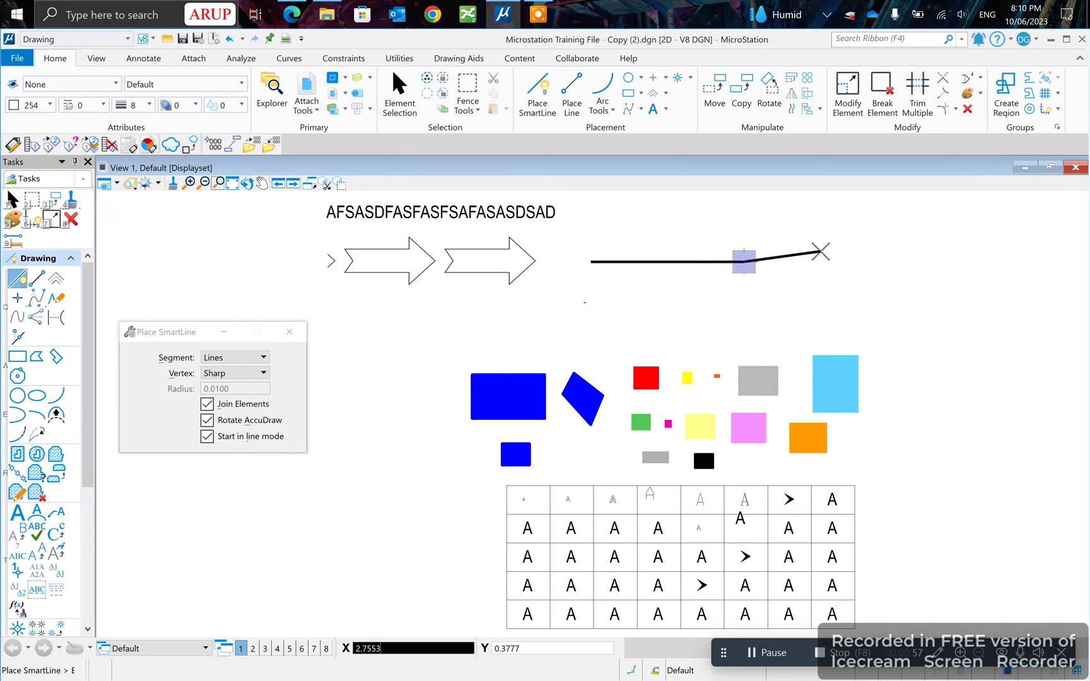
pyautogui.rightClick(820, 252)
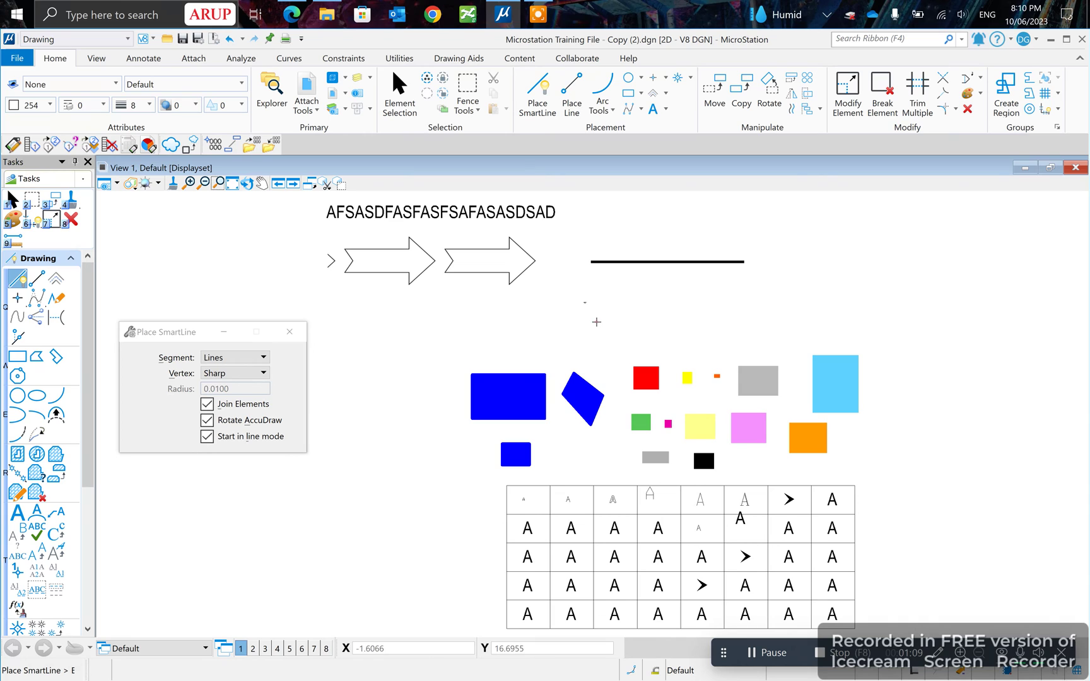
# - Draw a four-segment zigzag line below it, ending in a steep rise to the upper right
pyautogui.click(596, 321)
pyautogui.click(701, 322)
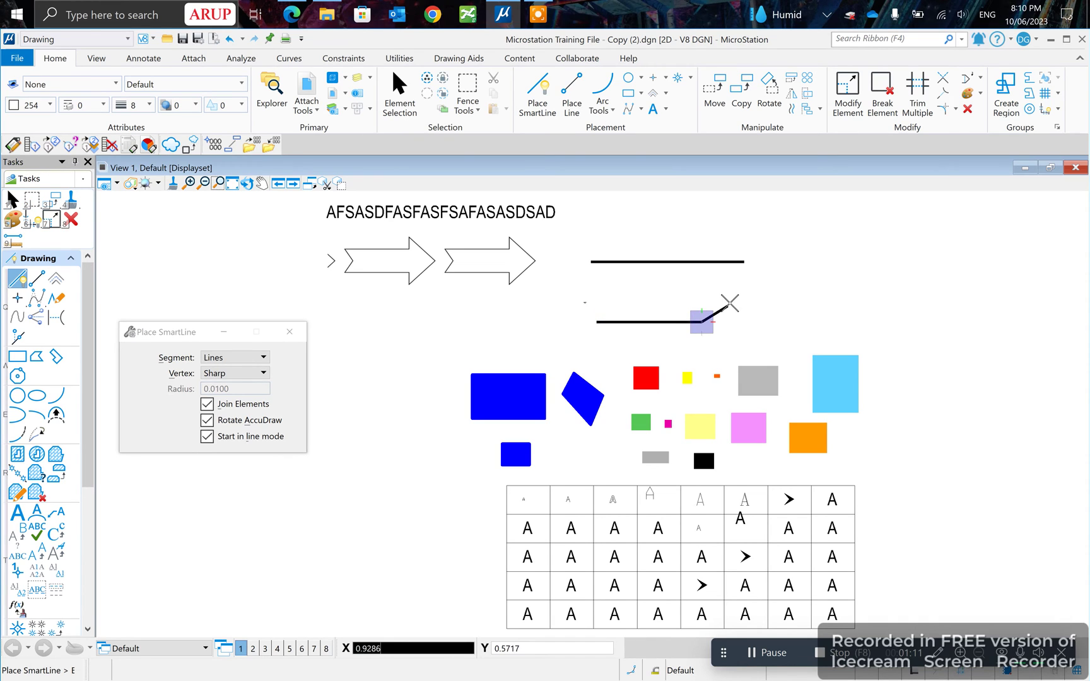
pyautogui.click(731, 301)
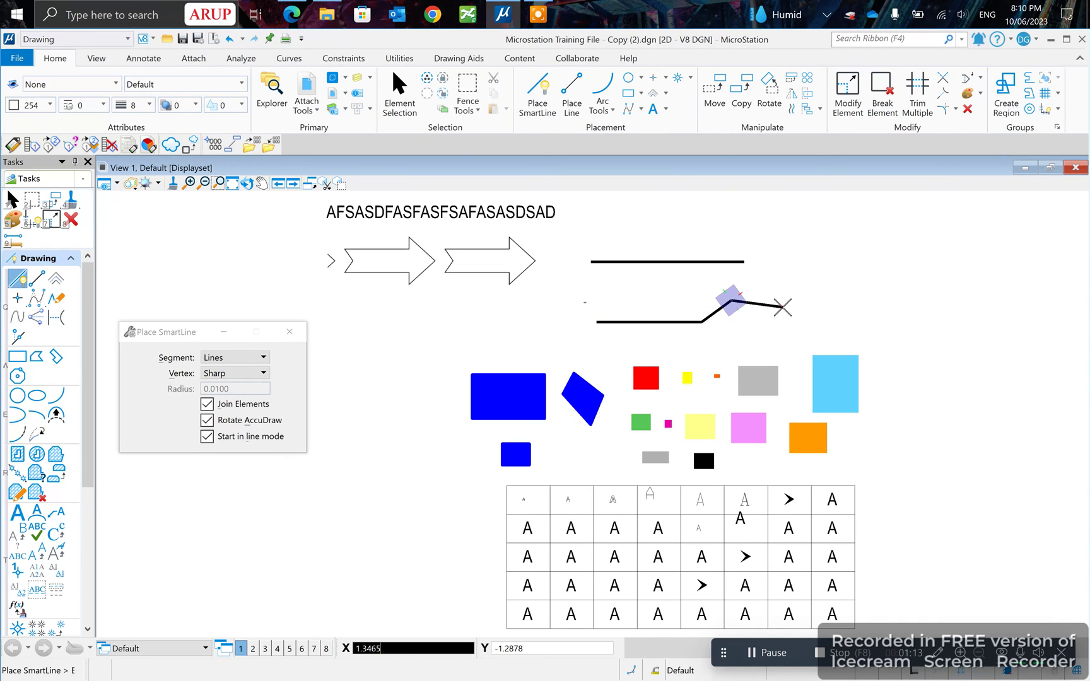
pyautogui.click(782, 308)
pyautogui.click(822, 245)
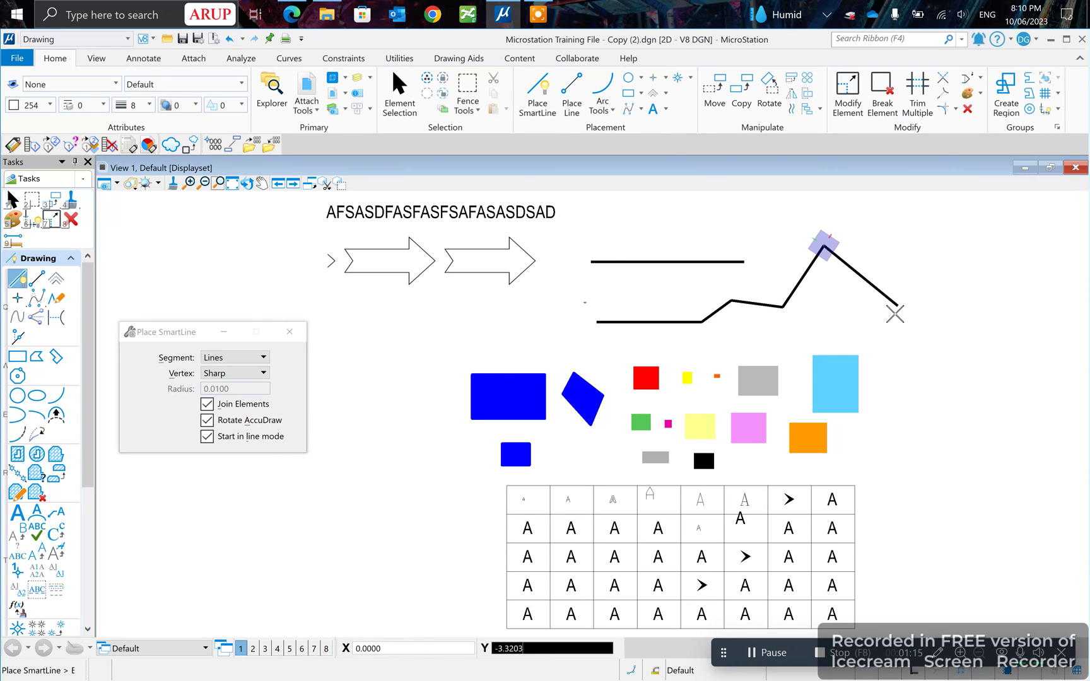
pyautogui.rightClick(984, 338)
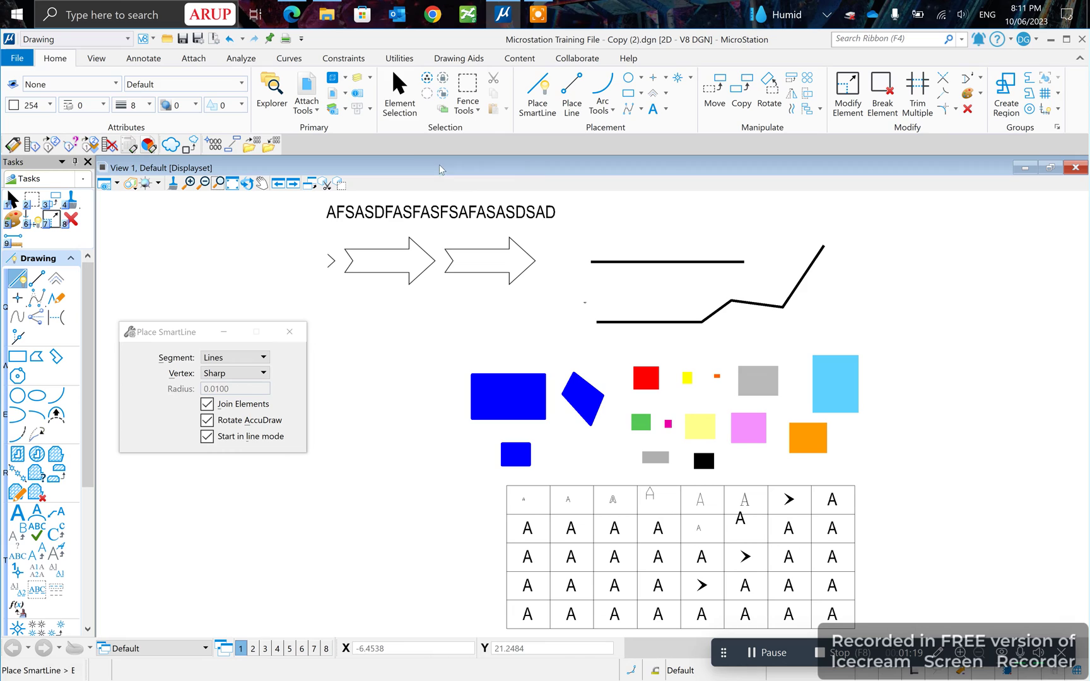
# - Switch to Element Selection, select then deselect the zigzag line, and pan the view left to free space
pyautogui.click(400, 94)
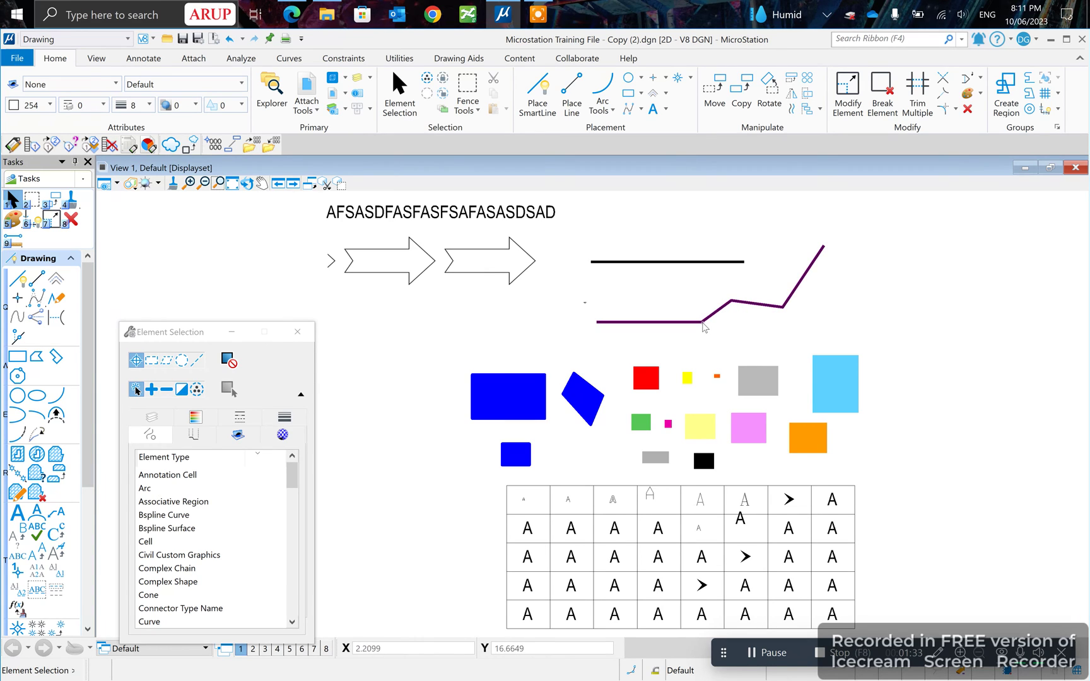
pyautogui.middleClick(704, 326)
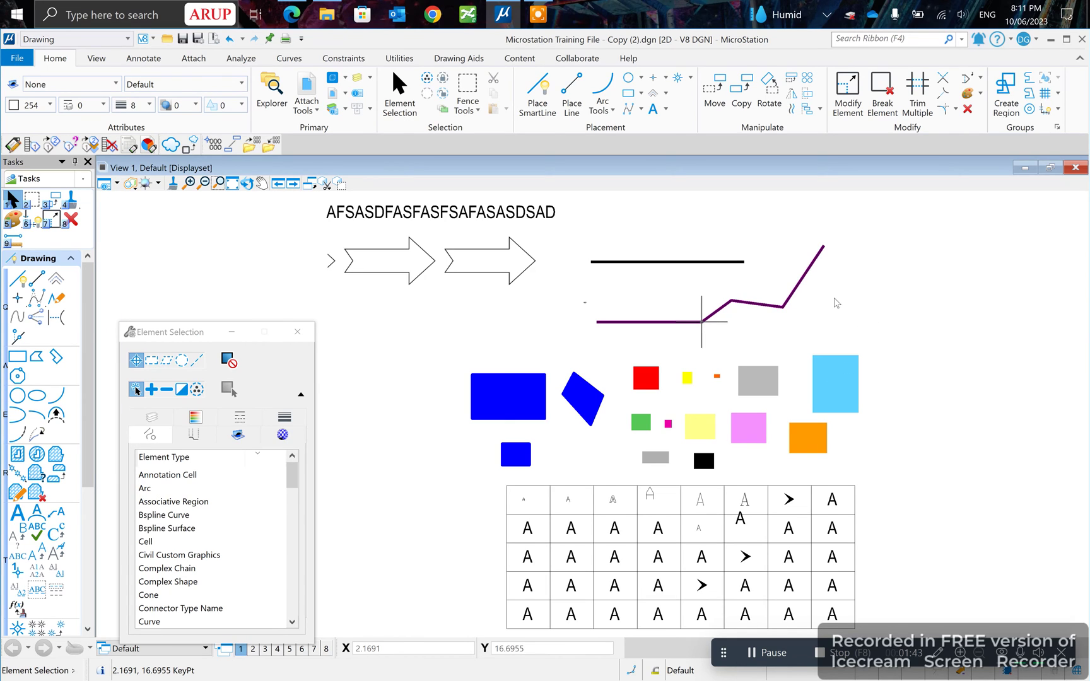
pyautogui.click(838, 305)
pyautogui.click(867, 315)
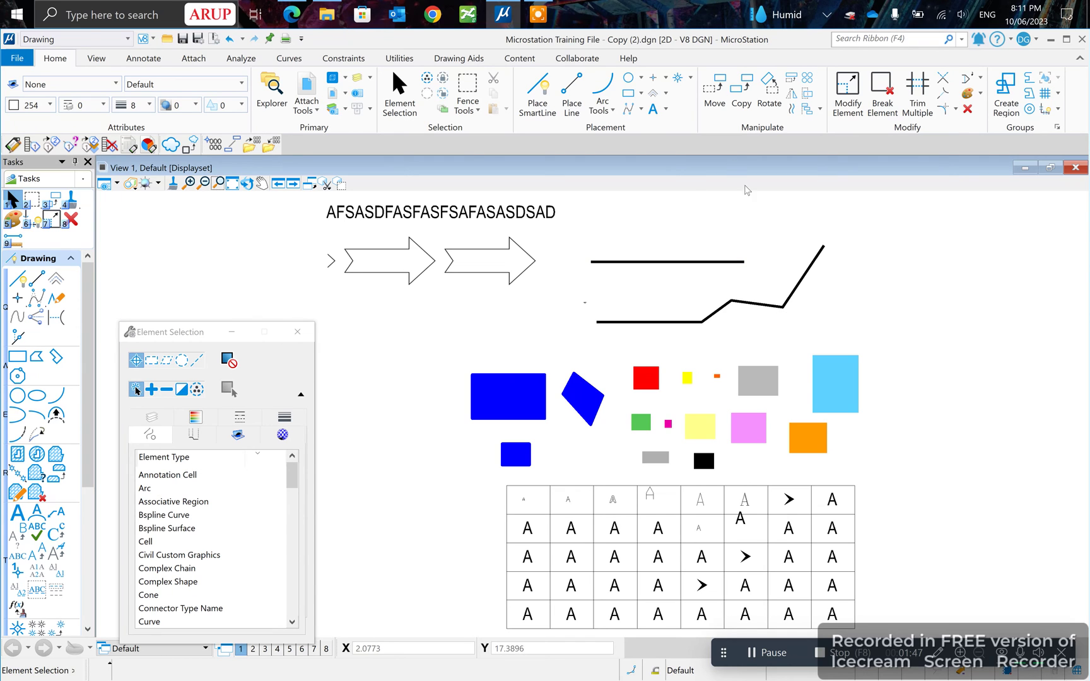
pyautogui.moveTo(919, 316)
pyautogui.mouseDown(button='middle')
pyautogui.moveTo(885, 296)
pyautogui.moveTo(677, 328)
pyautogui.moveTo(705, 275)
pyautogui.moveTo(732, 316)
pyautogui.mouseUp(button='middle')
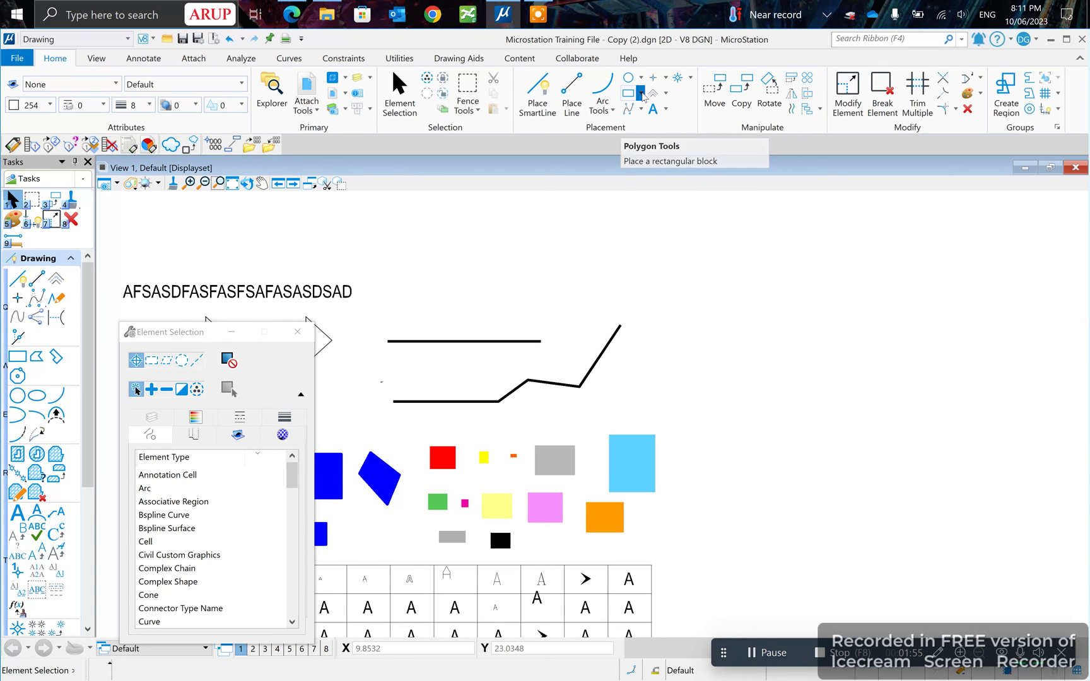
# - Place a Place Block rectangle with Fill Type None, to the upper right of the zigzag line
pyautogui.click(641, 94)
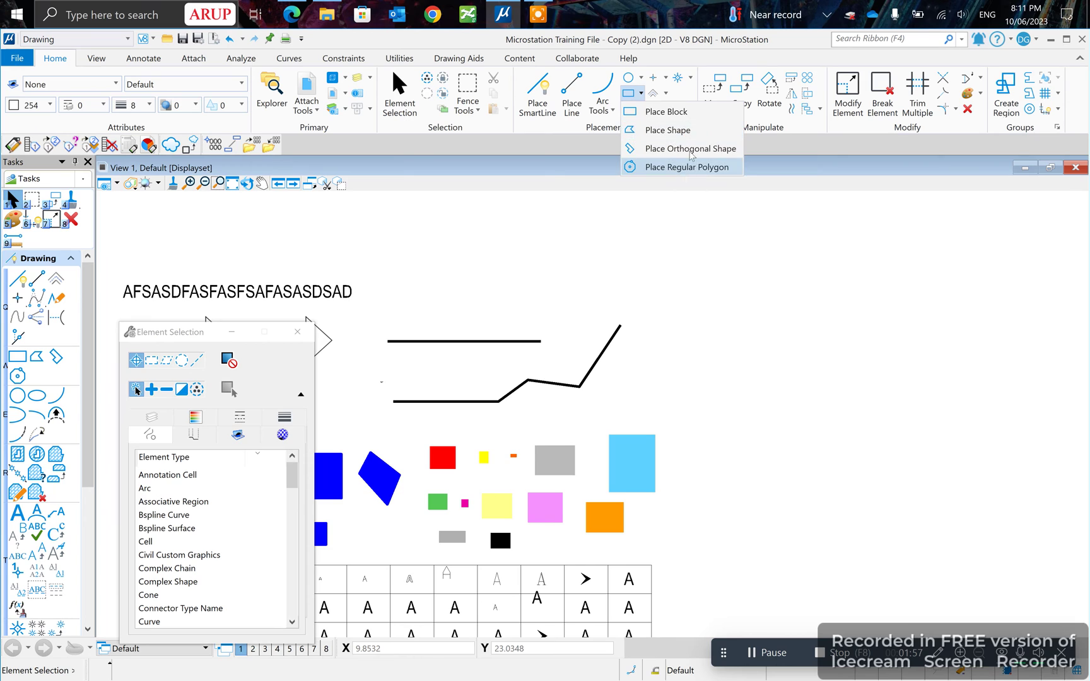
pyautogui.click(692, 112)
pyautogui.click(700, 264)
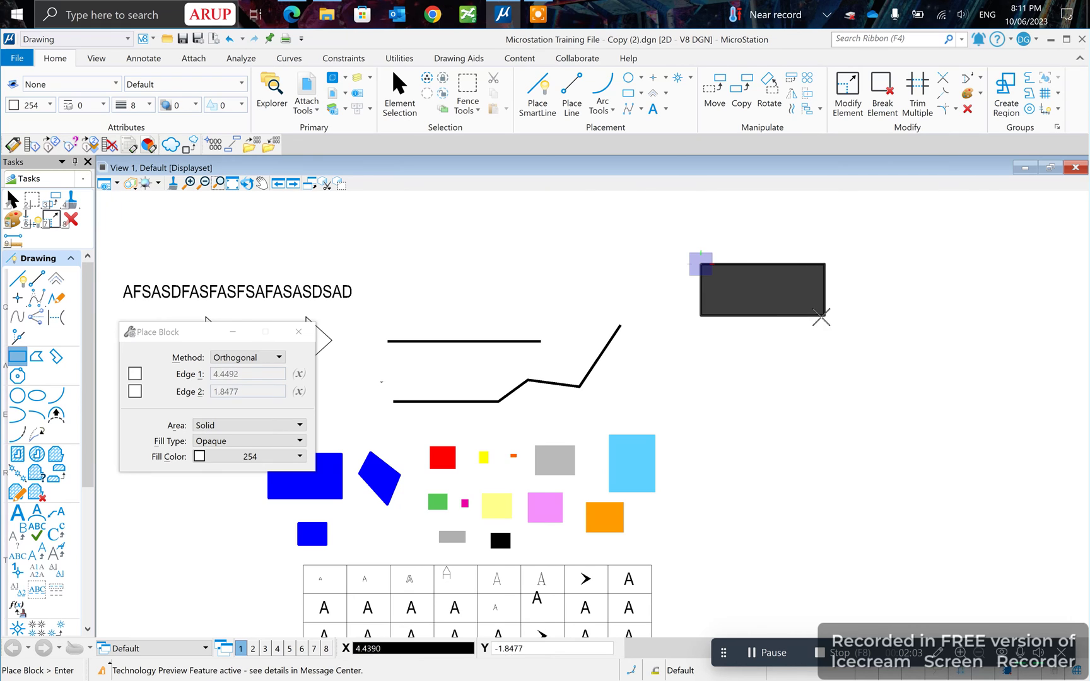
pyautogui.click(299, 441)
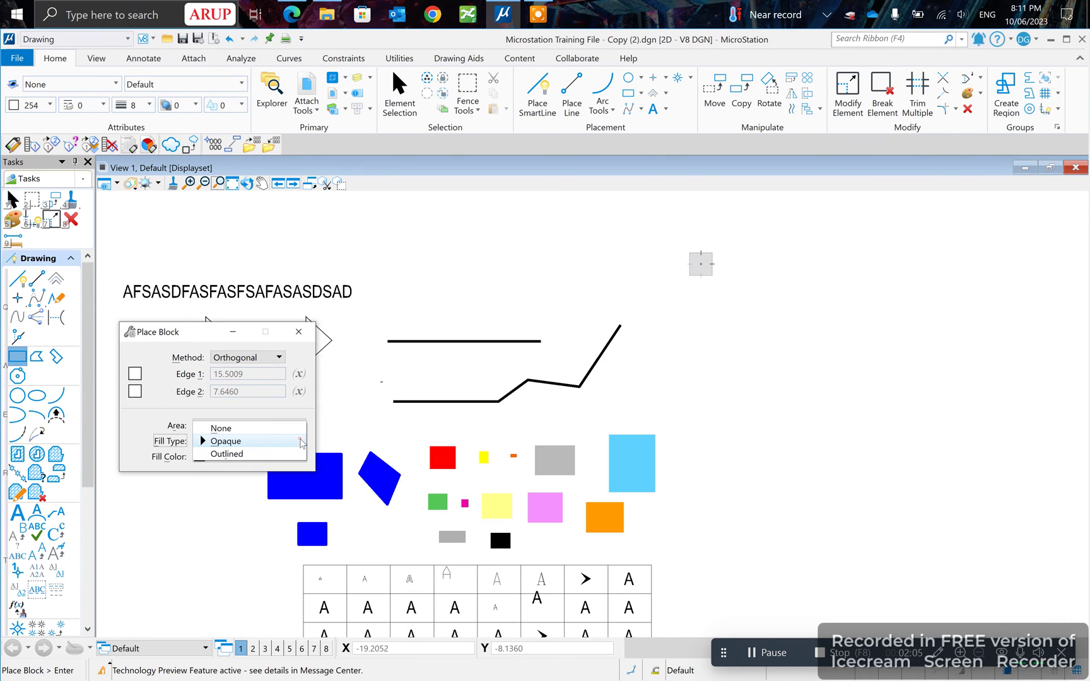
pyautogui.click(284, 430)
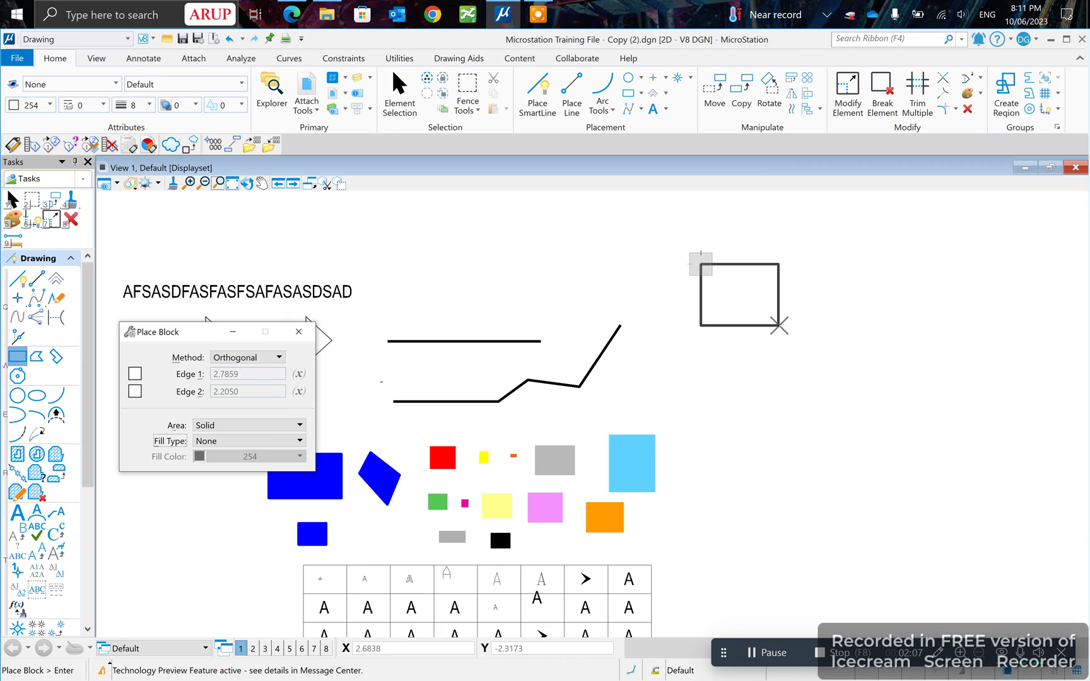
pyautogui.click(810, 329)
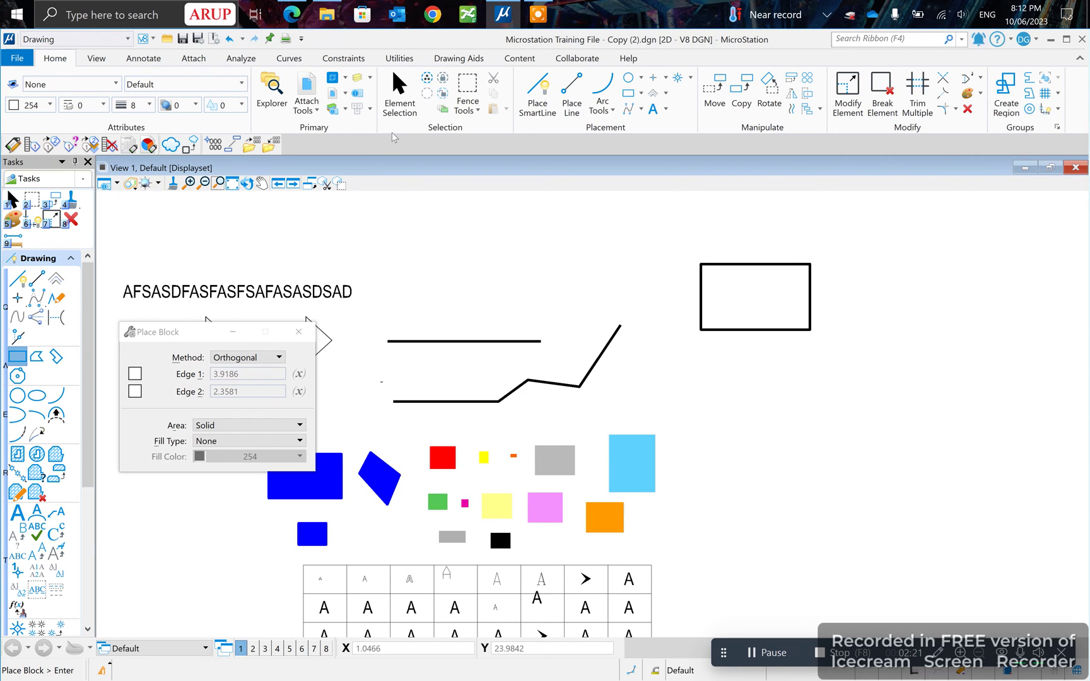
# - Return to Element Selection and pan the view down to make room above the rectangle
pyautogui.click(390, 110)
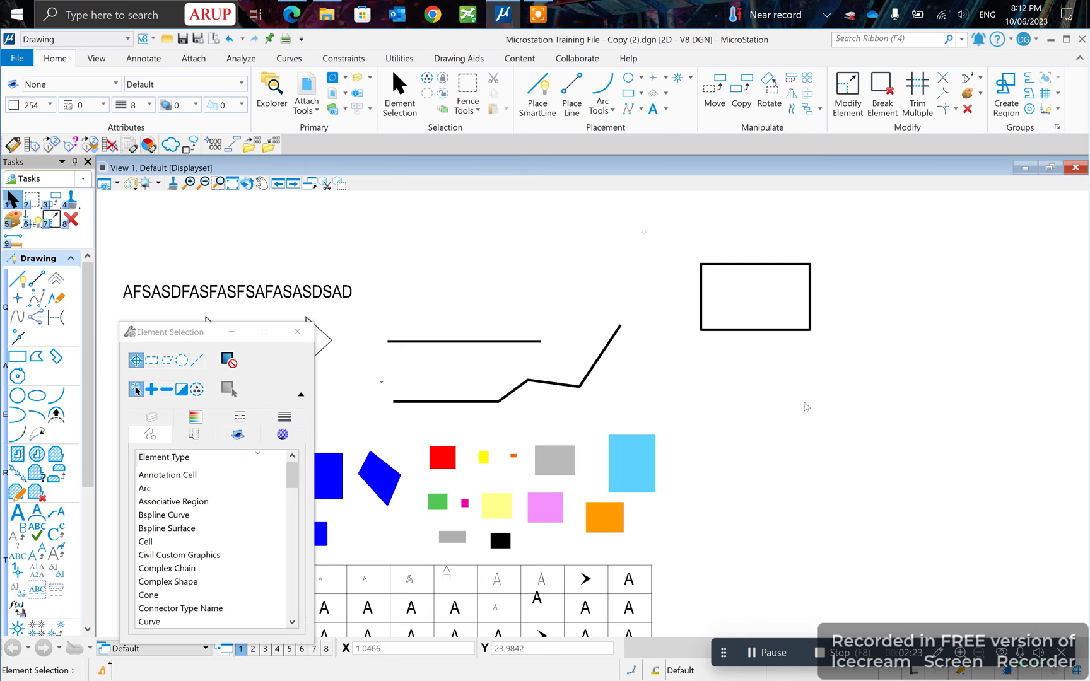
pyautogui.moveTo(835, 370)
pyautogui.mouseDown(button='middle')
pyautogui.moveTo(694, 382)
pyautogui.moveTo(716, 438)
pyautogui.moveTo(798, 426)
pyautogui.moveTo(778, 445)
pyautogui.mouseUp(button='middle')
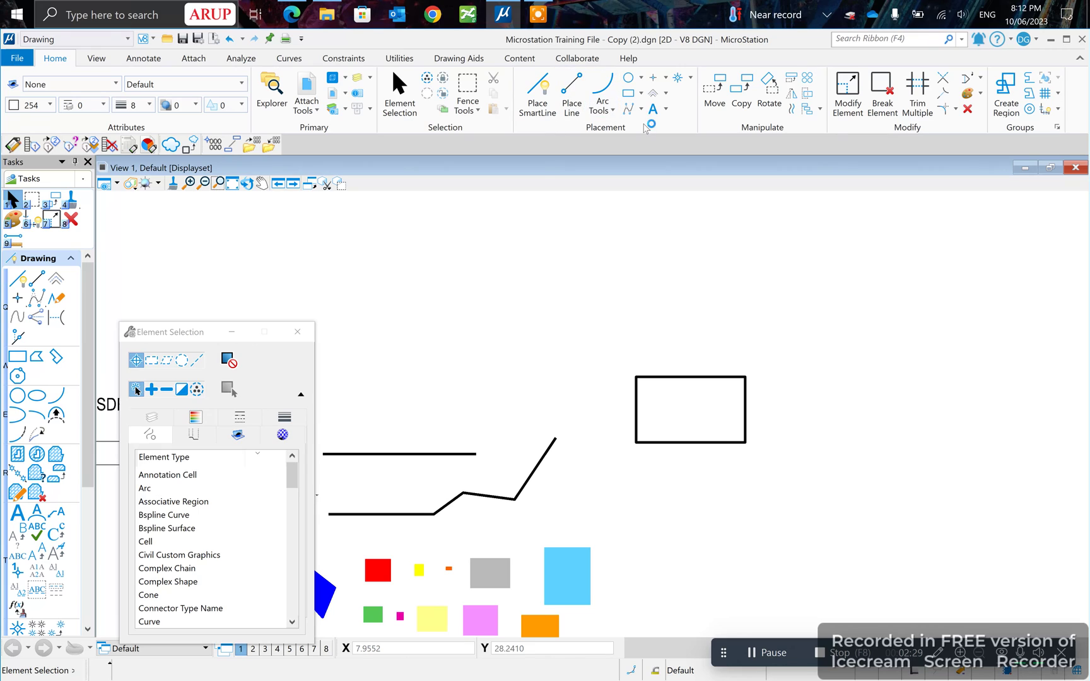
# - Place a radius-5 circle by its centre over the rectangle's right side, then select it
pyautogui.click(641, 78)
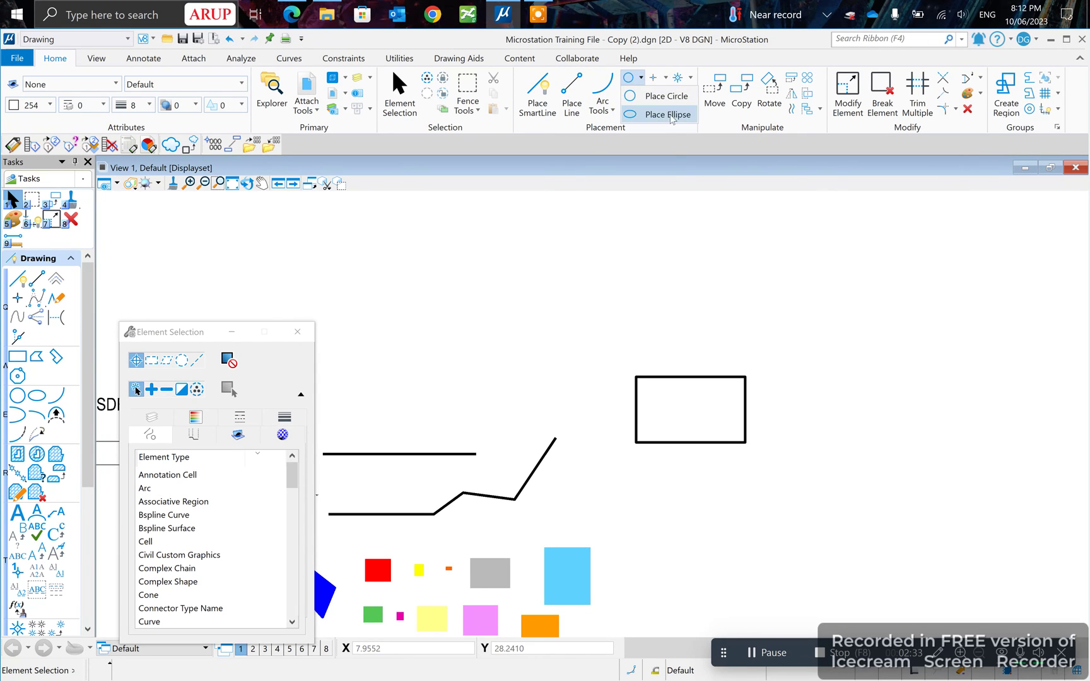
pyautogui.click(666, 96)
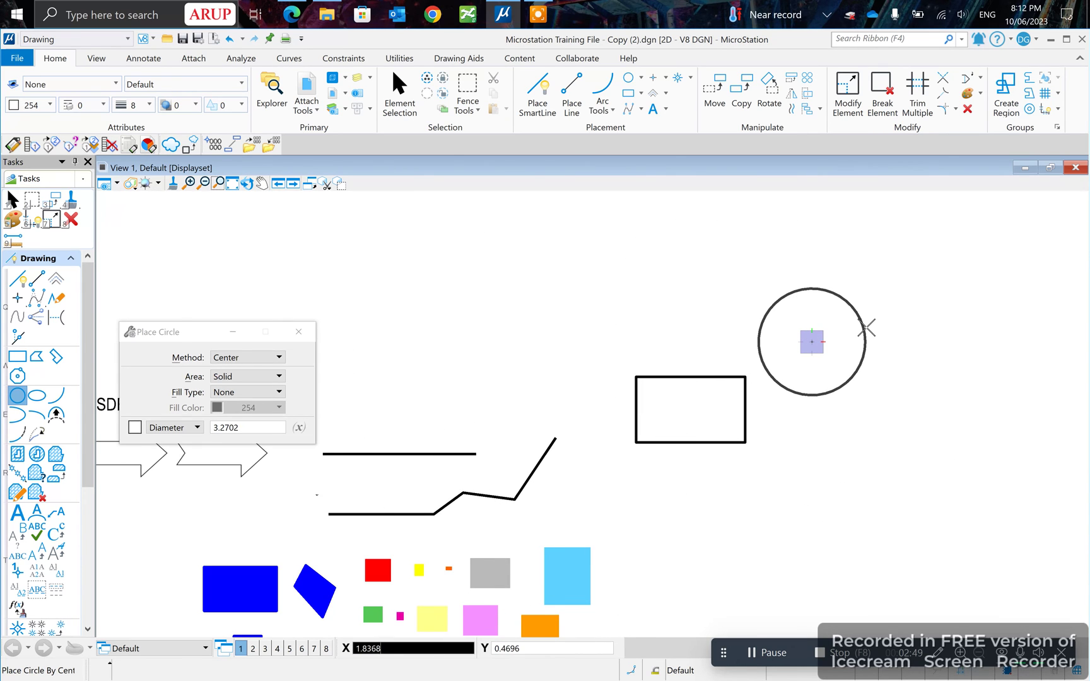
pyautogui.write('5')
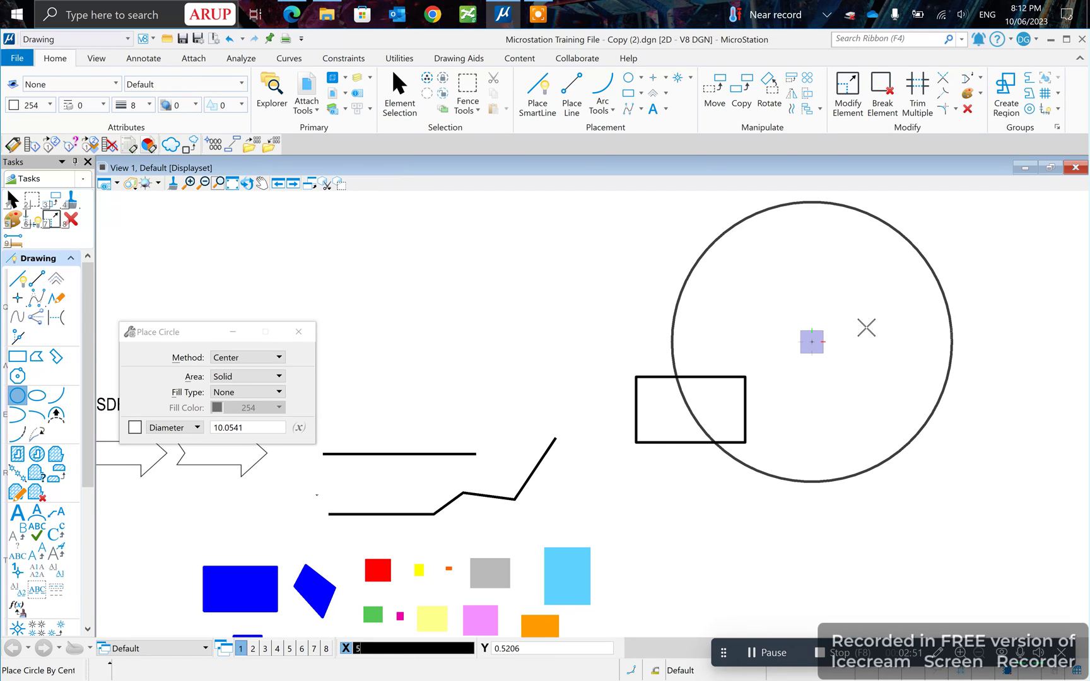
pyautogui.click(866, 328)
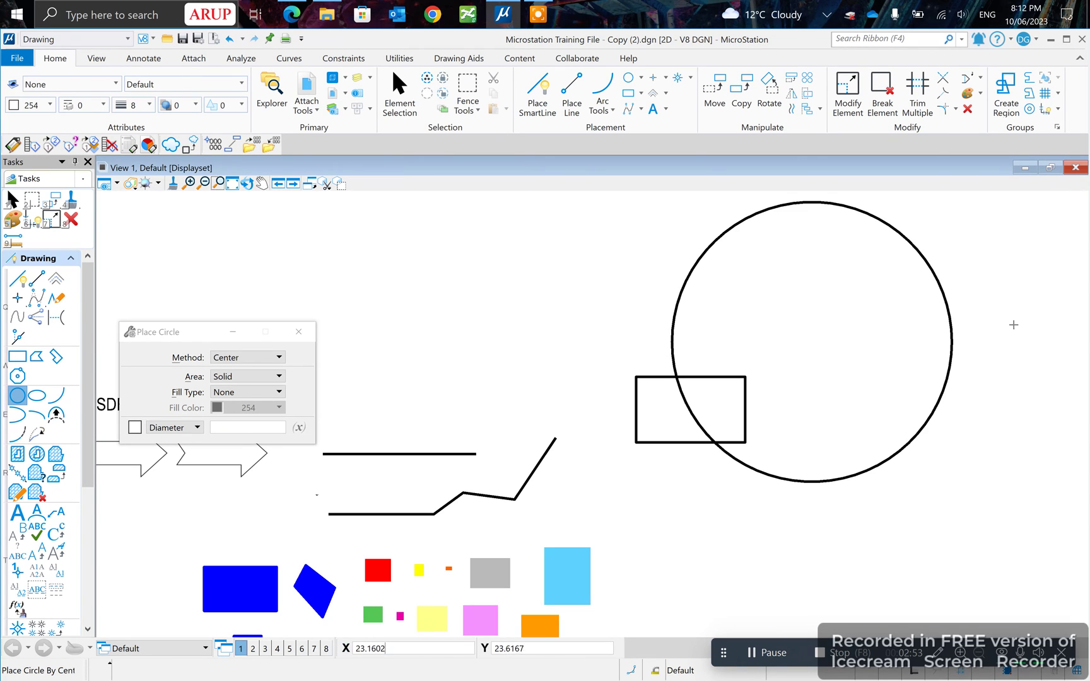
pyautogui.click(400, 107)
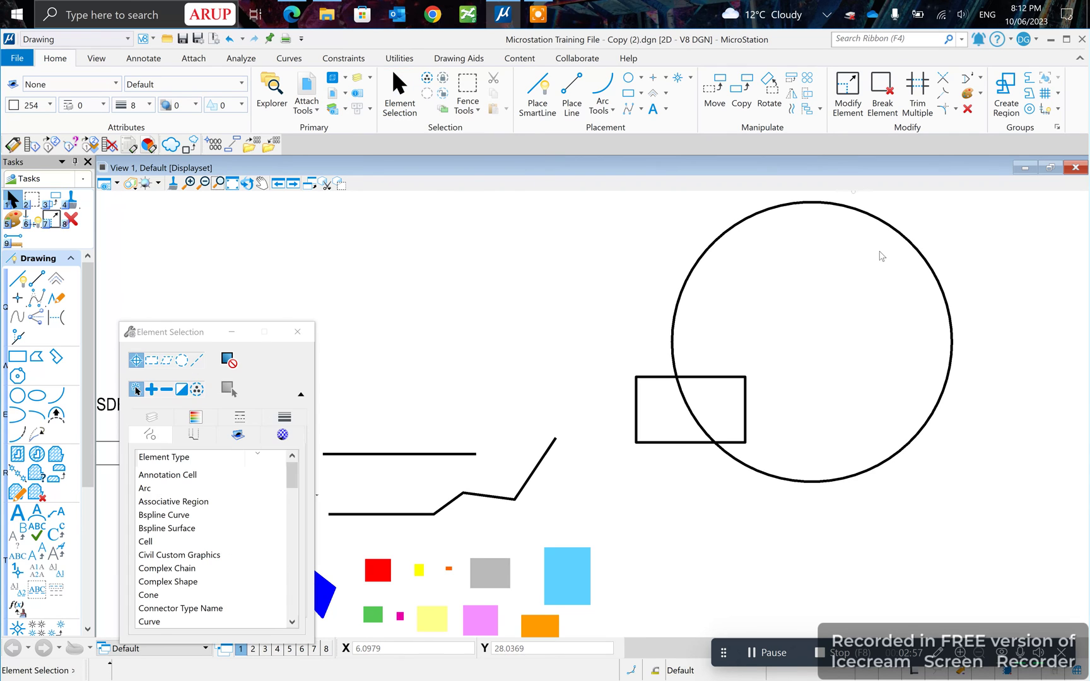
pyautogui.moveTo(846, 256); pyautogui.dragTo(750, 287, button='middle')
pyautogui.click(624, 267)
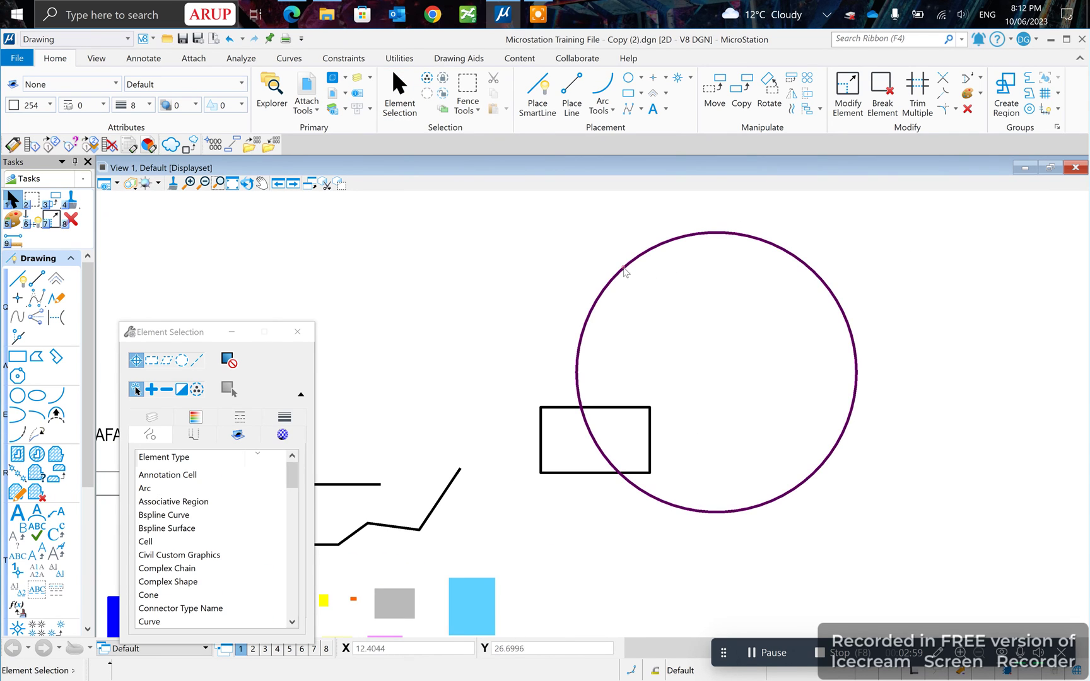
pyautogui.click(537, 95)
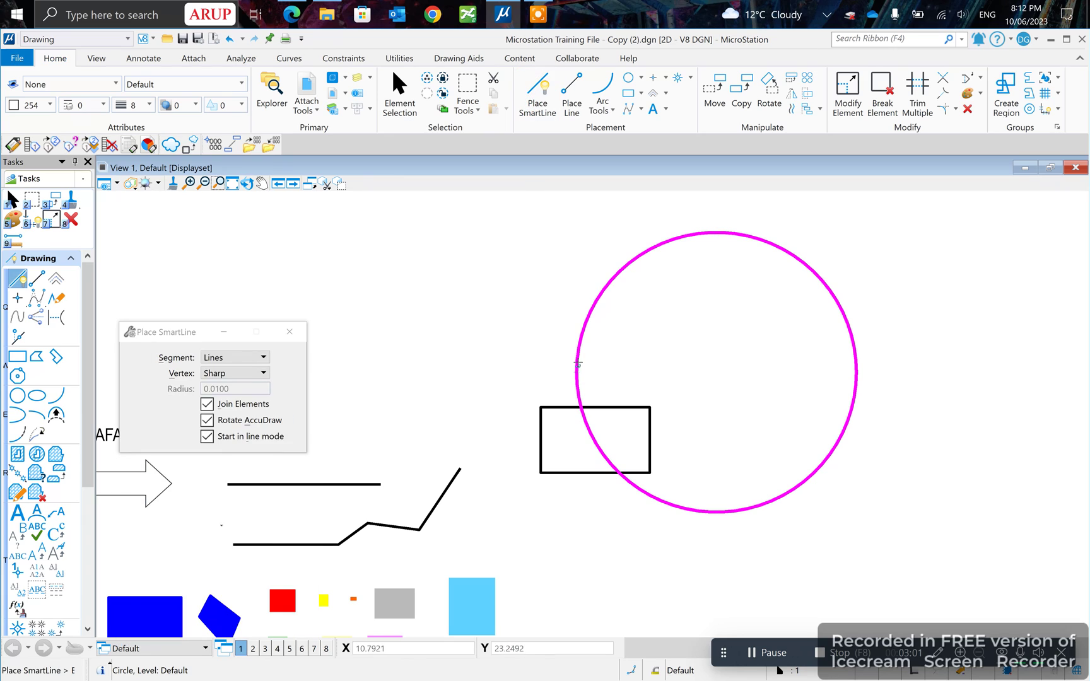
pyautogui.click(576, 372)
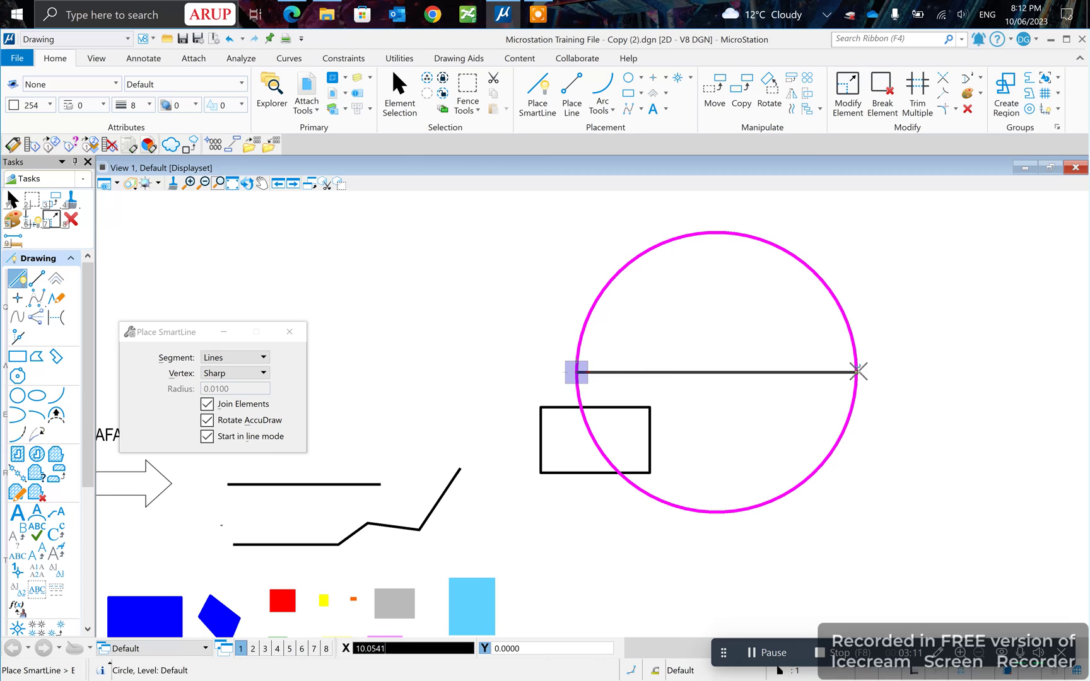
pyautogui.rightClick(861, 363)
# - Delete the radius-5 circle, then start a 2.5-size replacement circle and cancel it unplaced
pyautogui.click(404, 94)
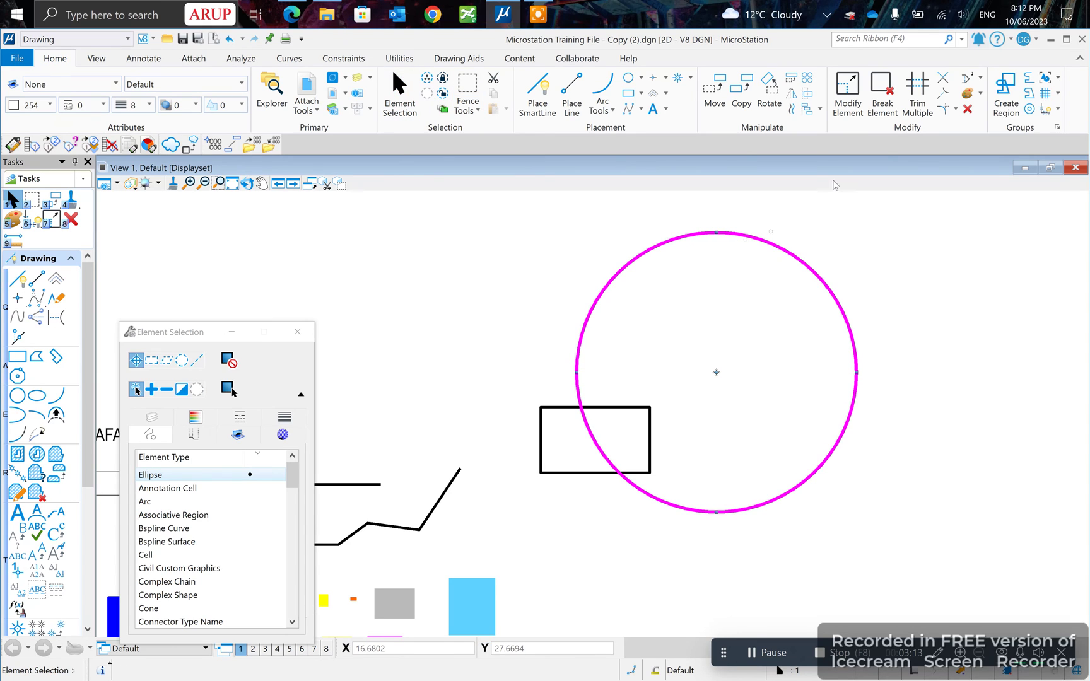
pyautogui.click(966, 111)
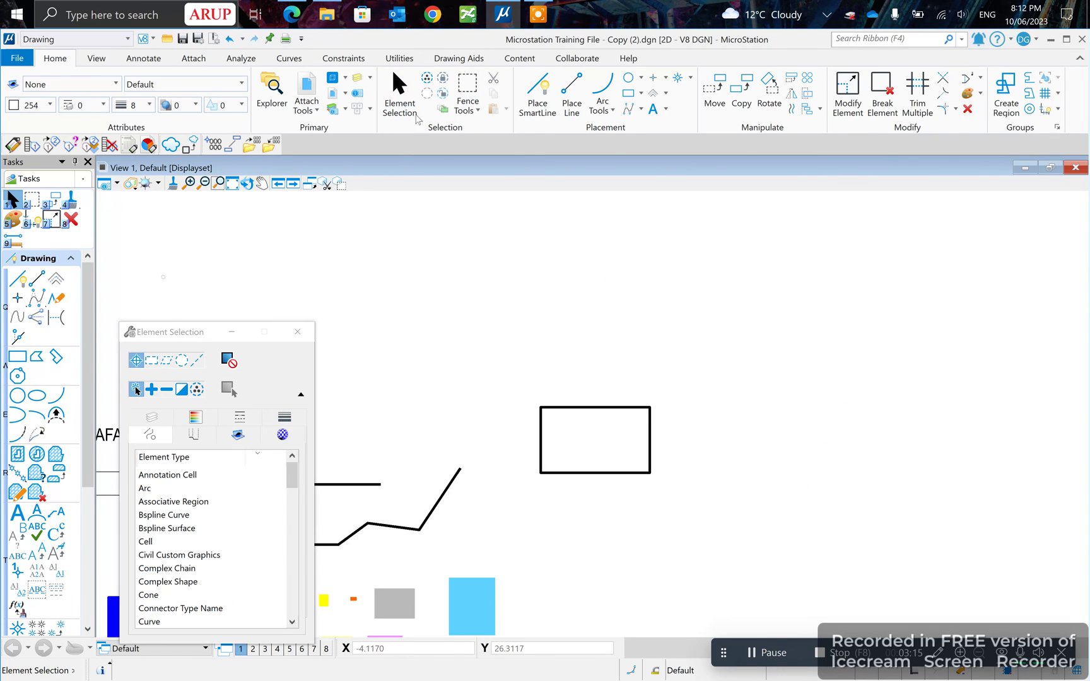
pyautogui.click(628, 79)
pyautogui.click(772, 392)
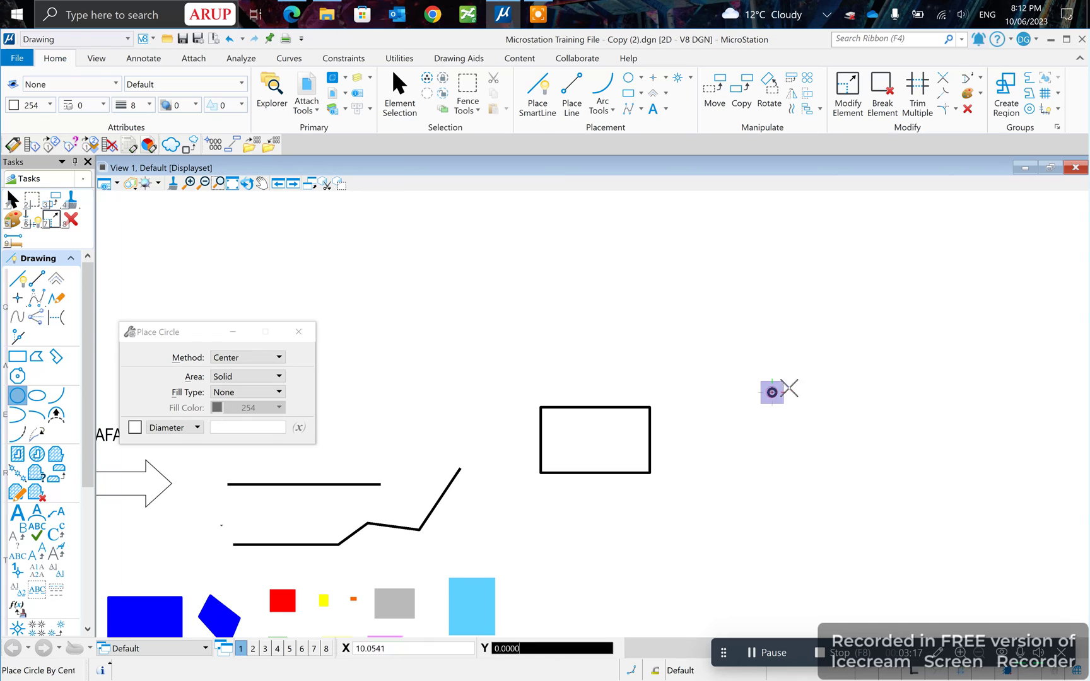
pyautogui.write('5')
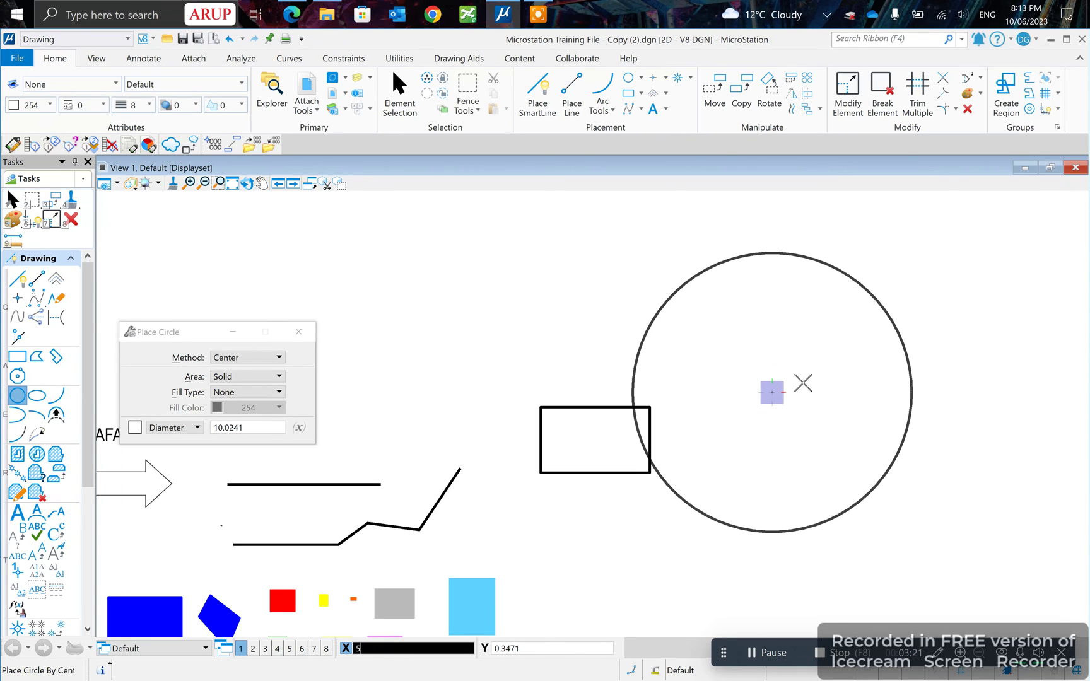
pyautogui.press('BackSpace')
pyautogui.write('2')
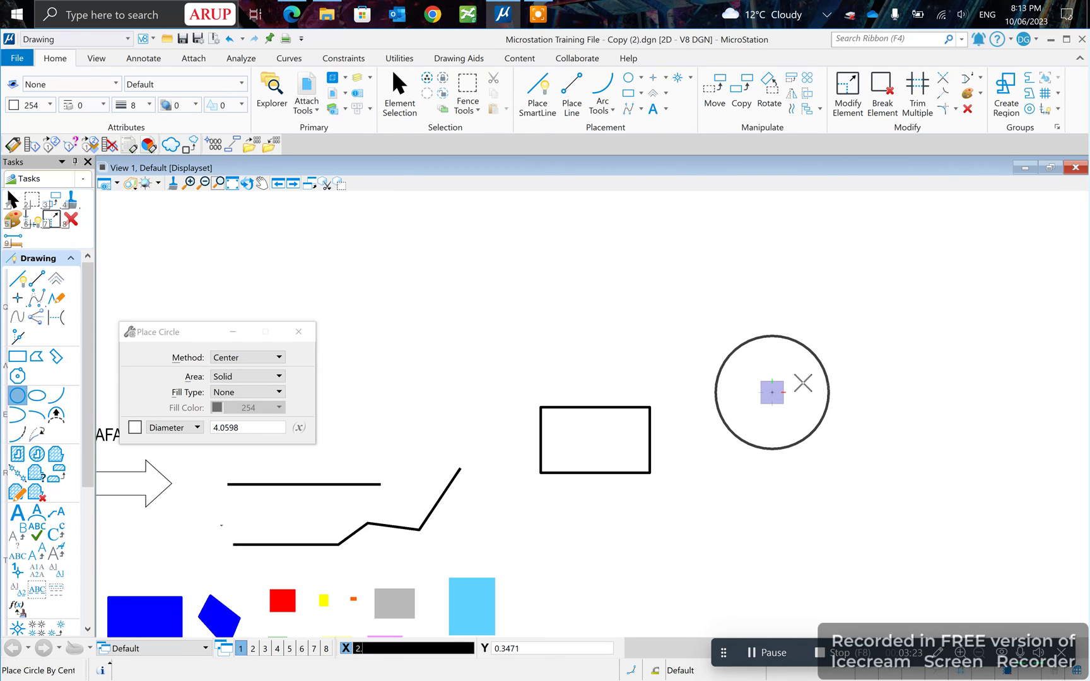
pyautogui.write('.5')
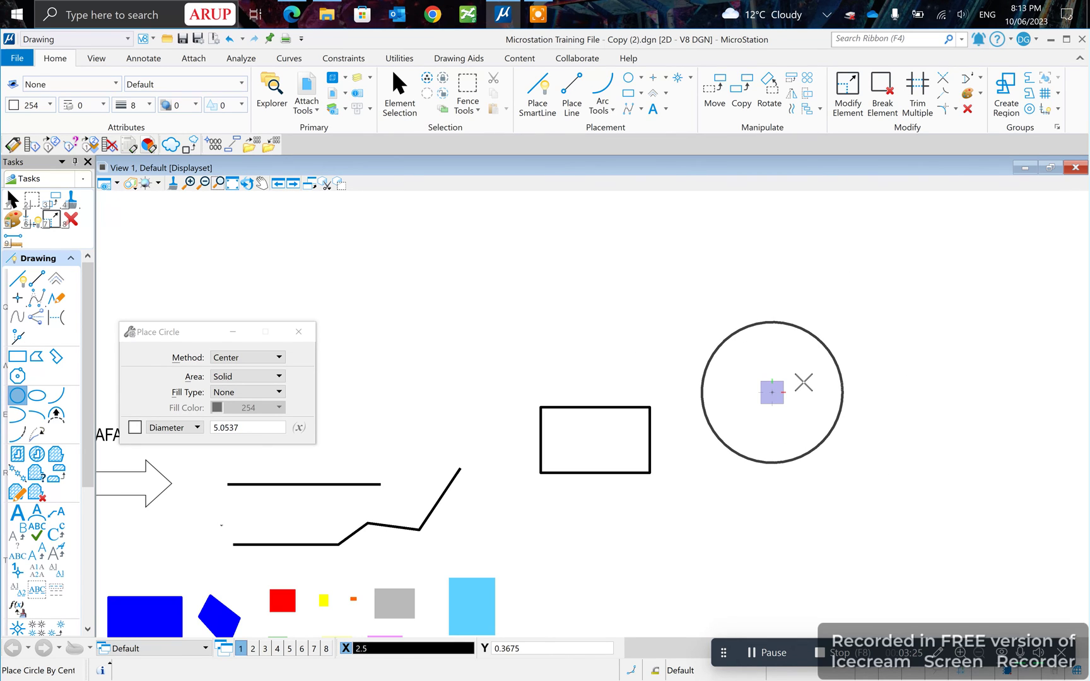
pyautogui.rightClick(803, 381)
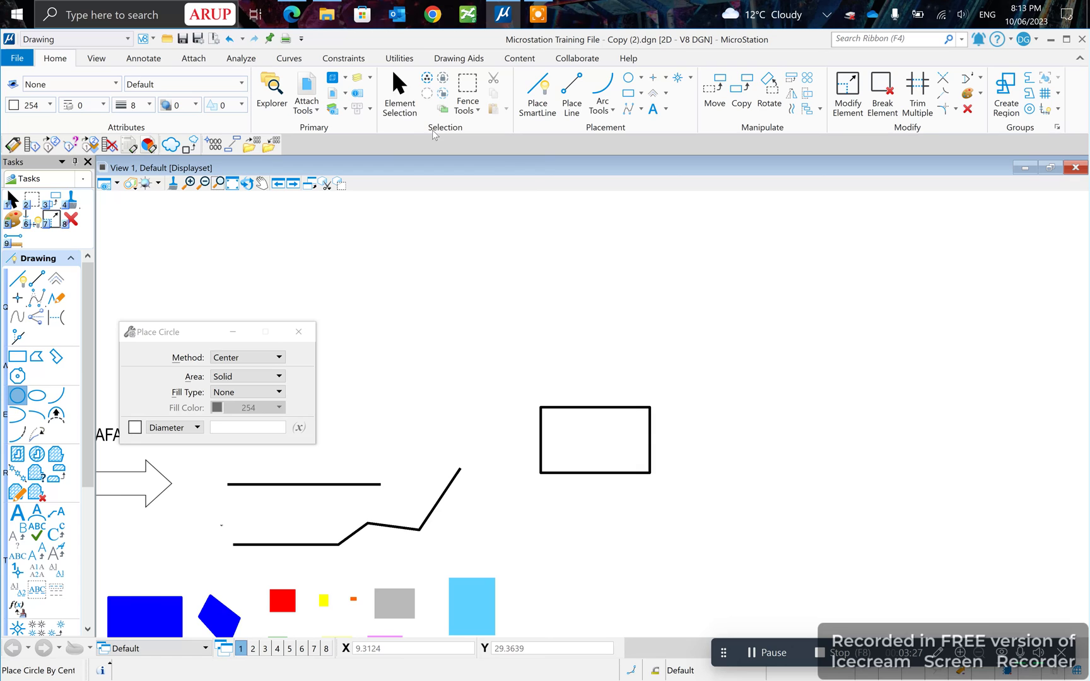
# - Draw a 5-unit horizontal SmartLine above the rectangle, entering 5 in AccuDraw X
pyautogui.click(399, 94)
pyautogui.moveTo(756, 304); pyautogui.dragTo(700, 321, button='middle')
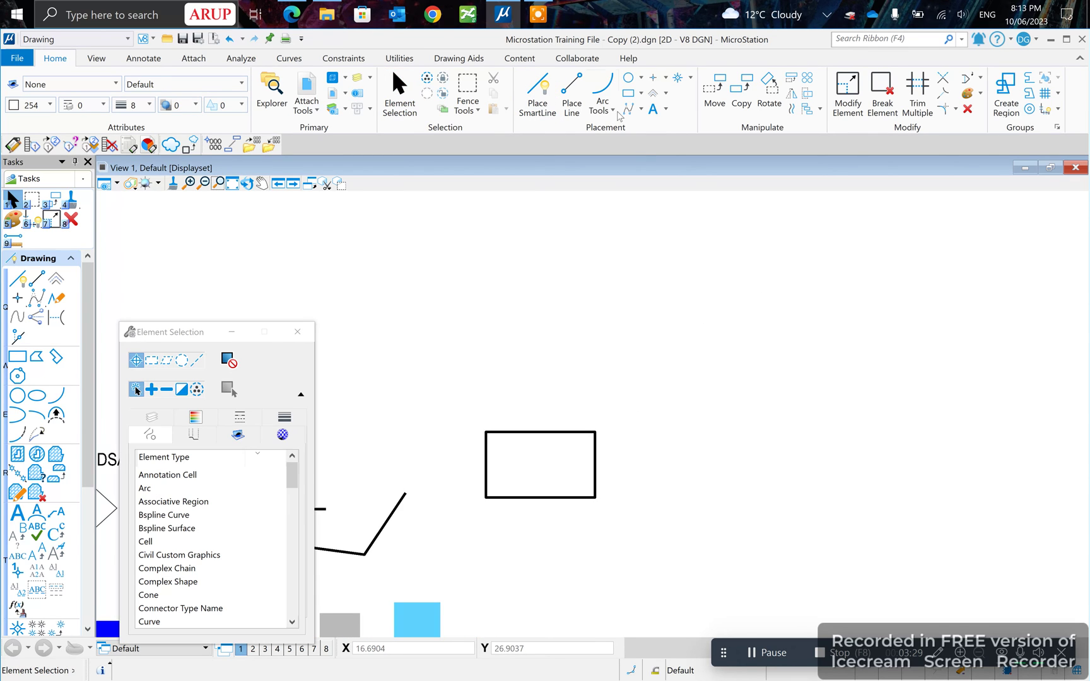
pyautogui.click(539, 96)
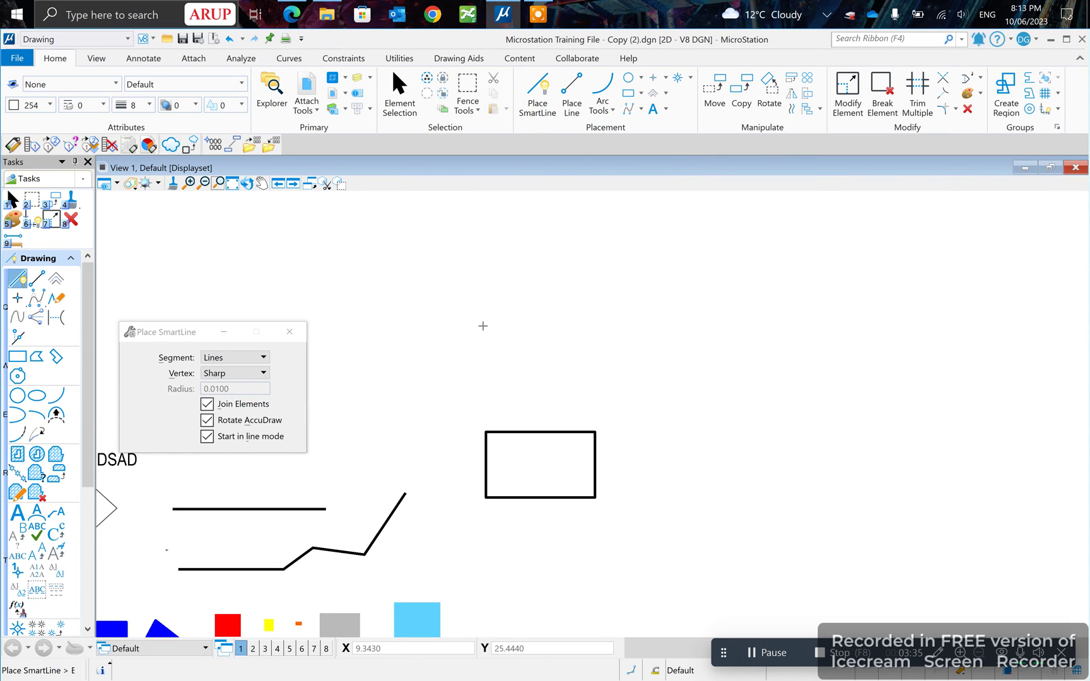
pyautogui.click(483, 326)
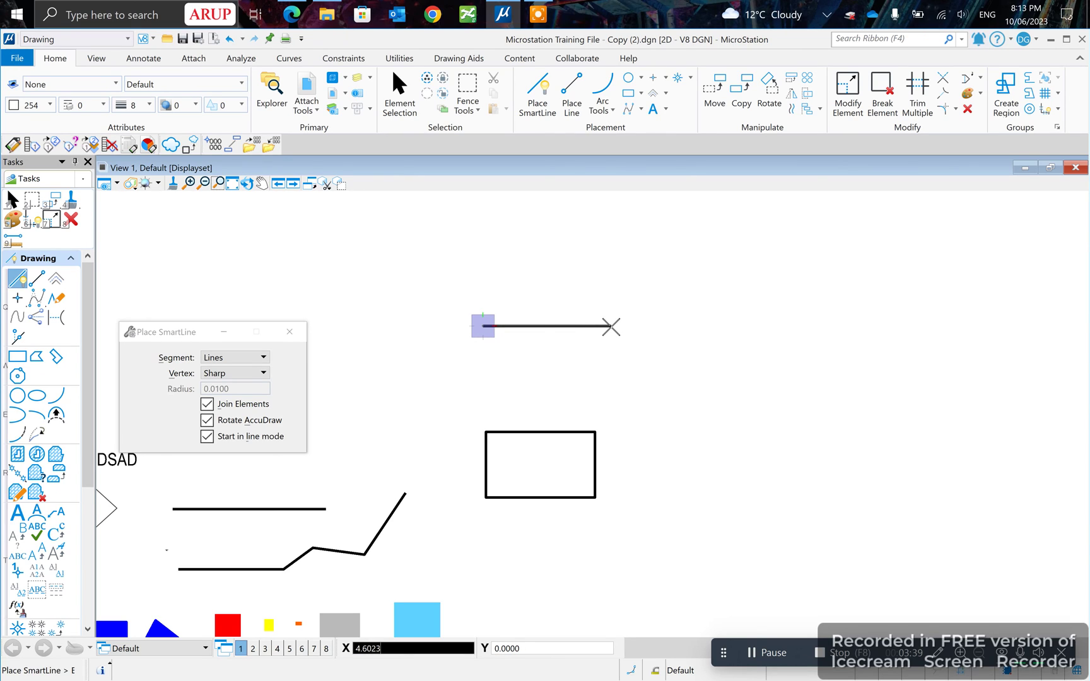
pyautogui.write('5')
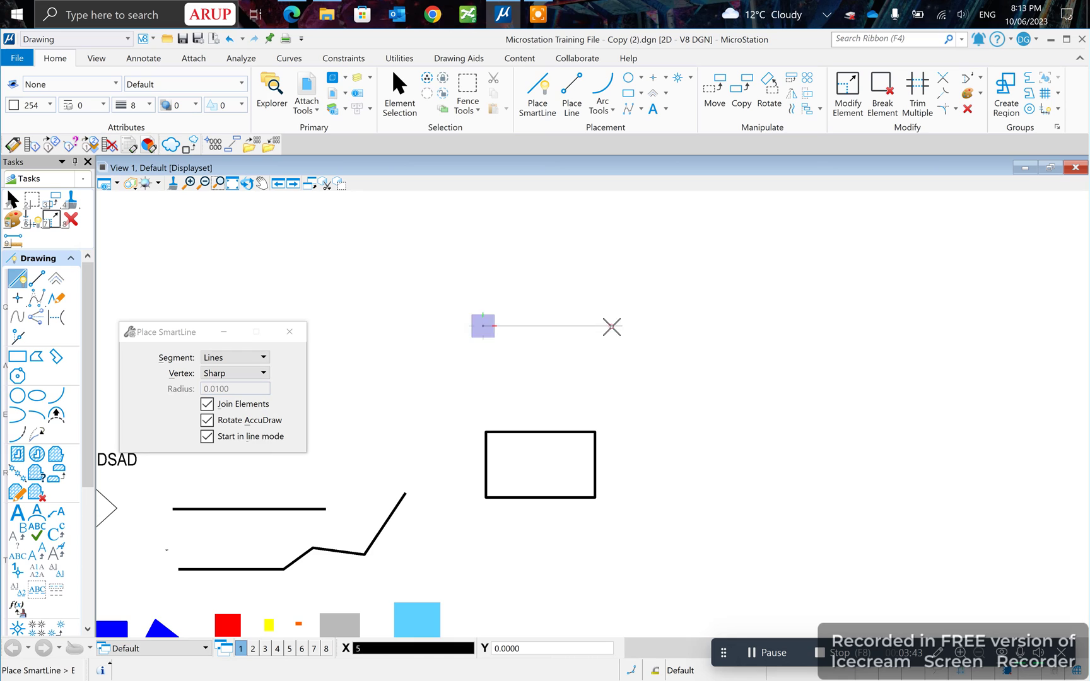
pyautogui.click(612, 326)
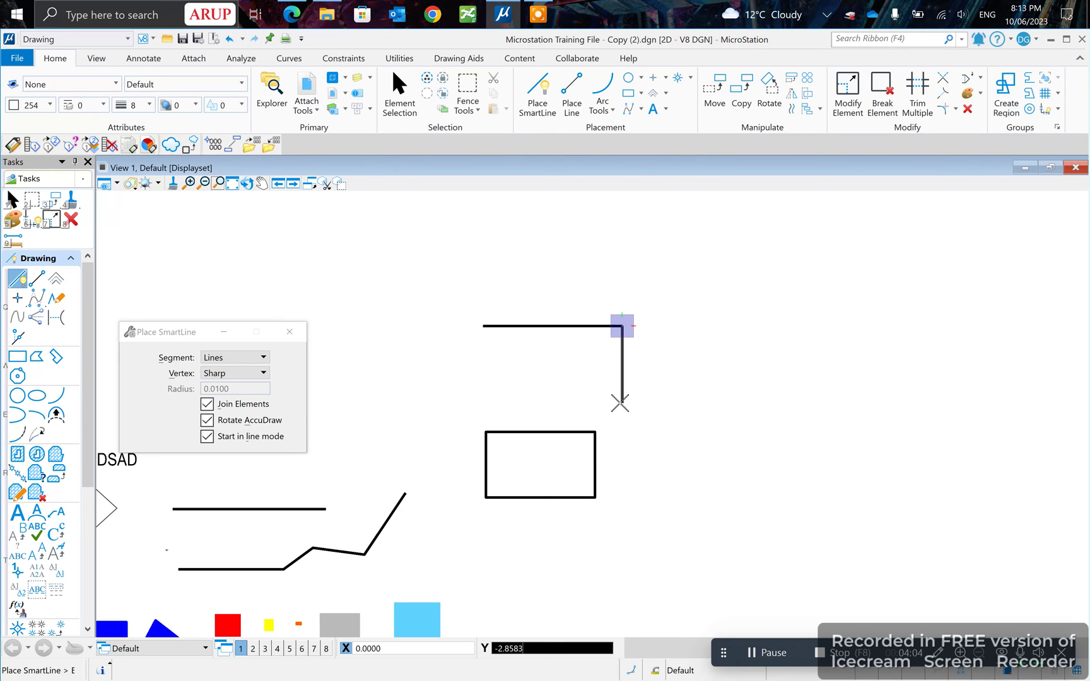
pyautogui.press('alt')
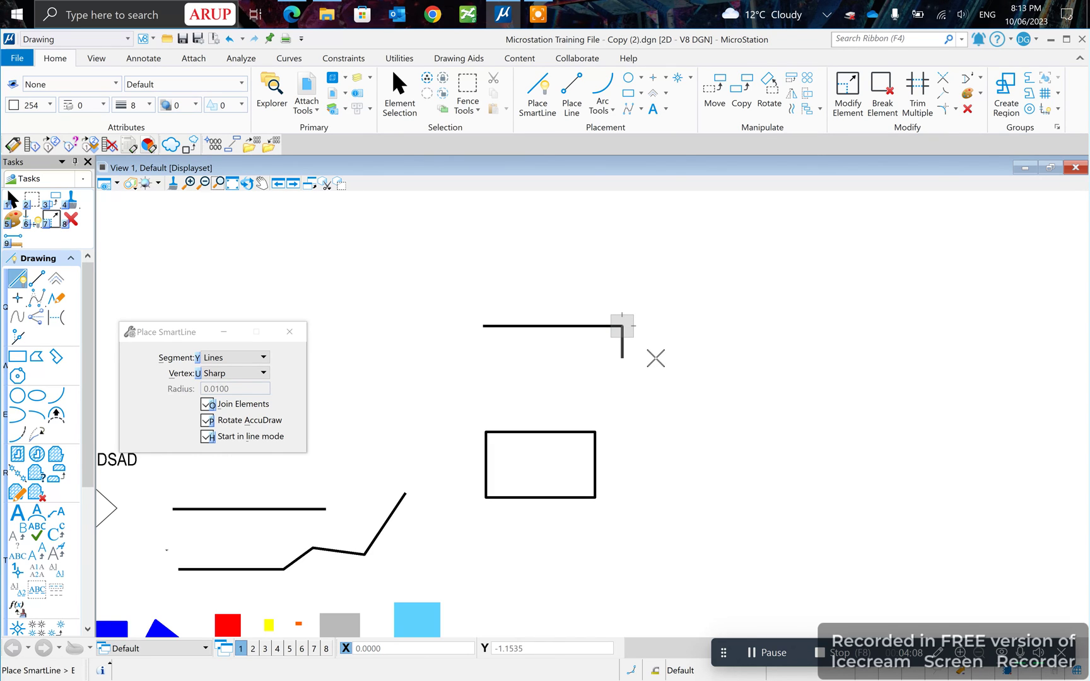
pyautogui.press('Escape')
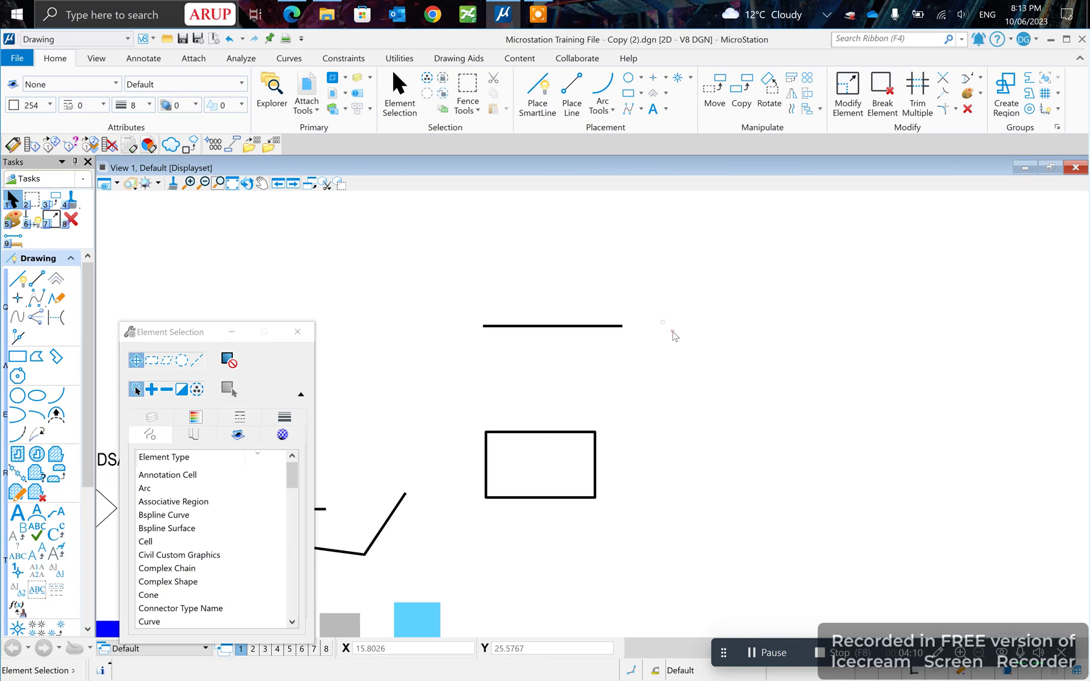
# - Start a SmartLine right of the rectangle, abandon it with Esc, and restart Place SmartLine
pyautogui.moveTo(683, 315); pyautogui.dragTo(686, 338, button='middle')
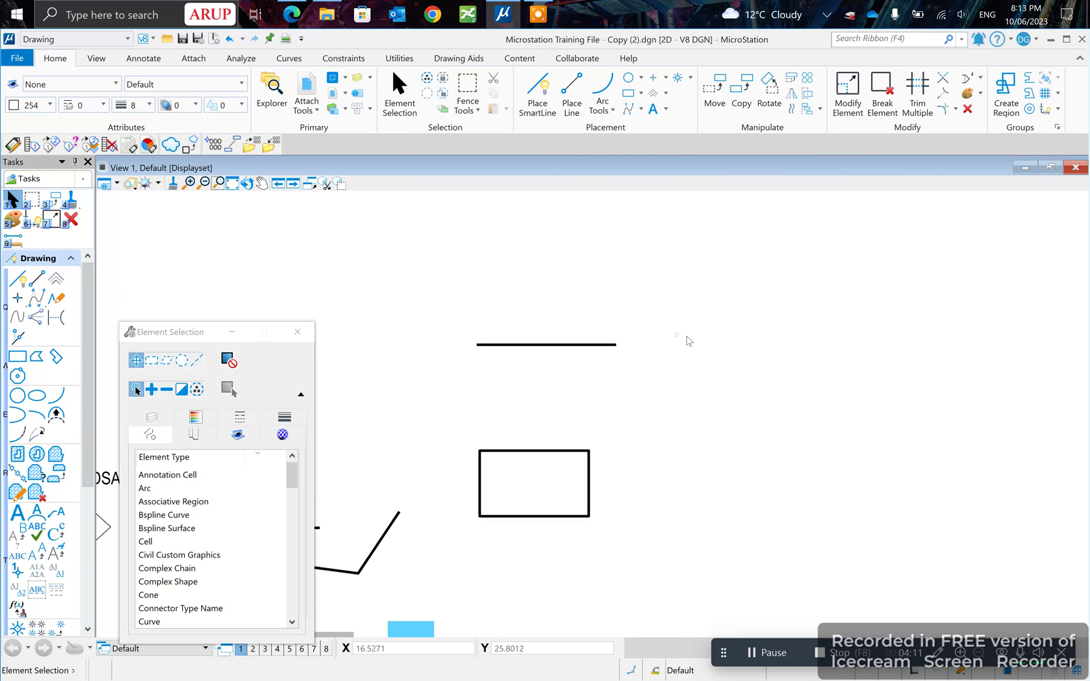
pyautogui.click(538, 96)
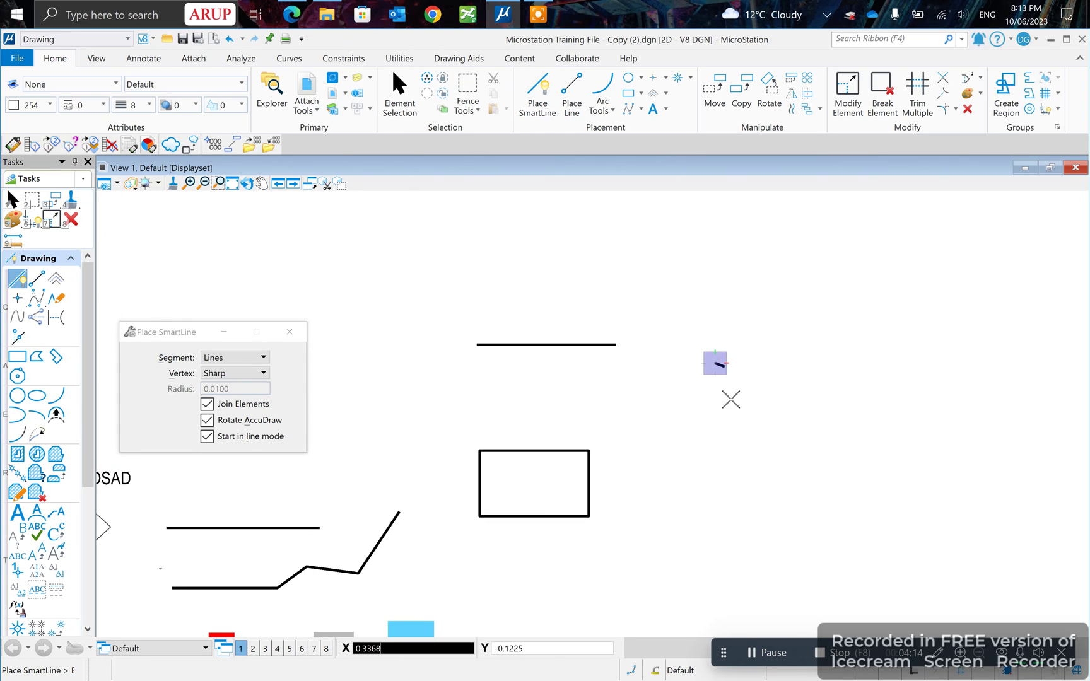
pyautogui.click(715, 363)
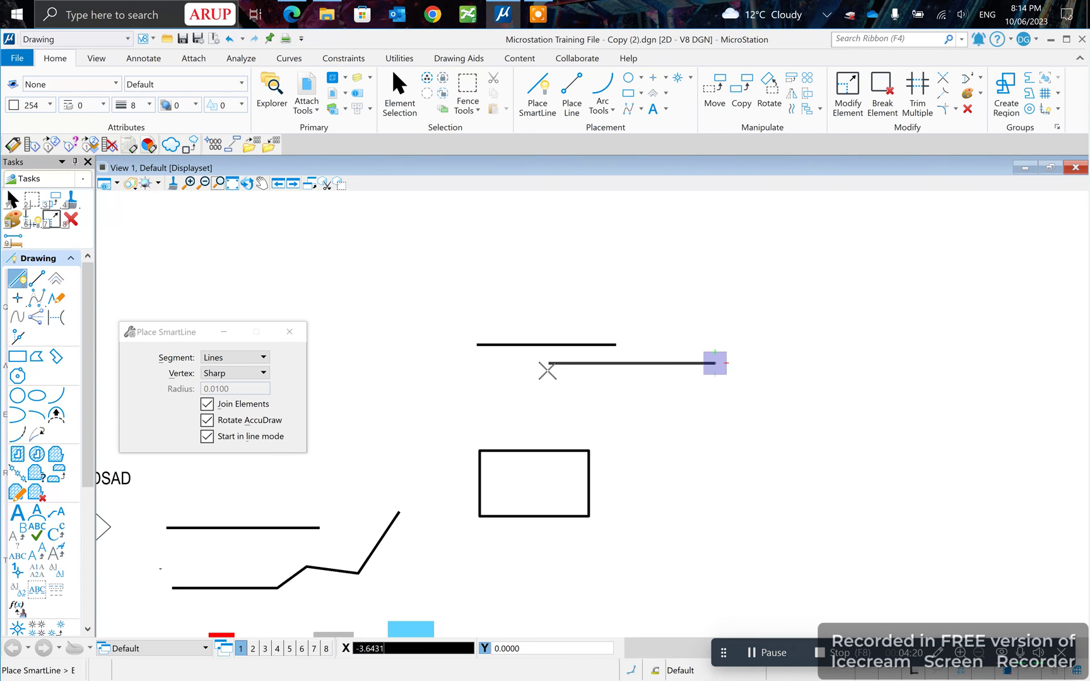
pyautogui.press('Escape')
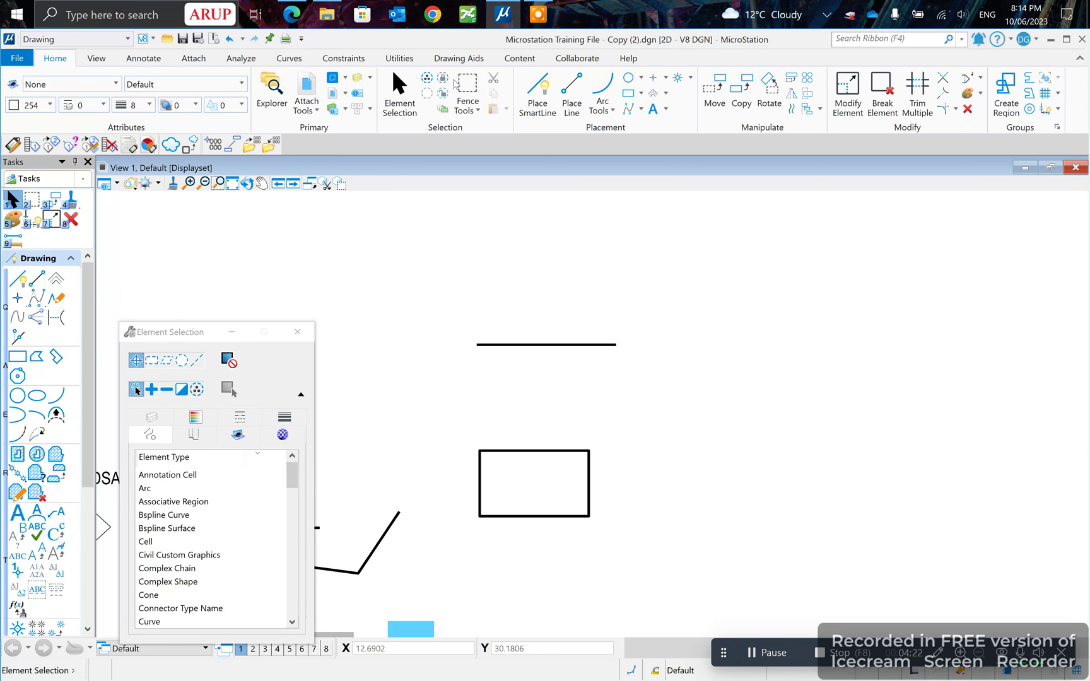
pyautogui.click(538, 94)
# - Draw a 5-unit vertical line right of the rectangle, entering 5 in AccuDraw Y
pyautogui.click(765, 398)
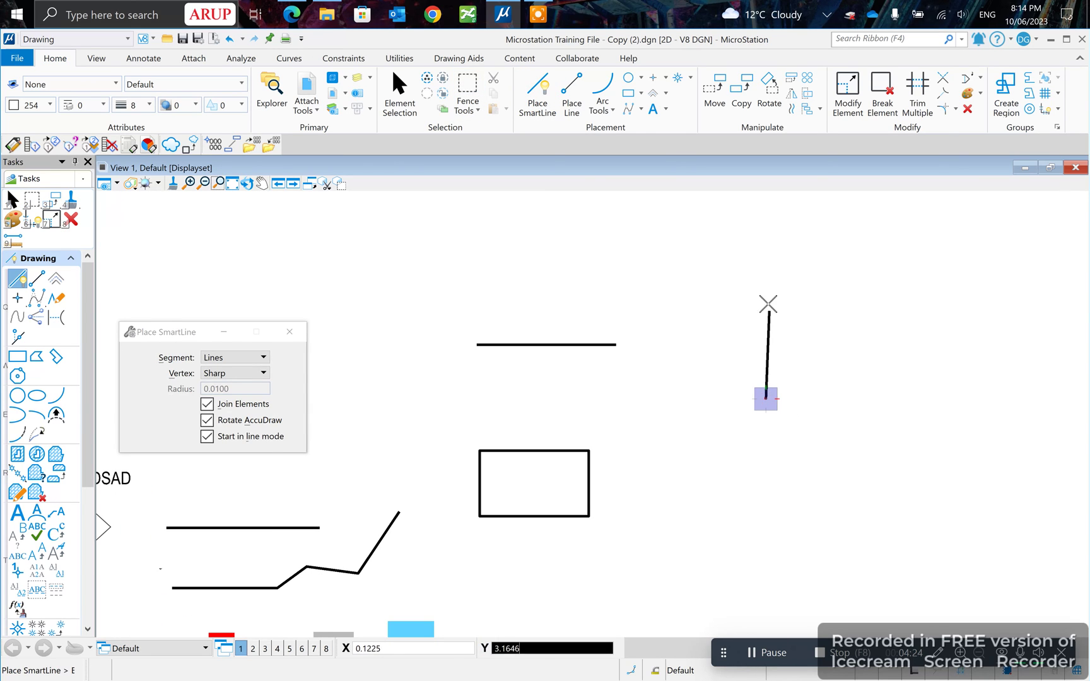
pyautogui.write('5')
pyautogui.click(782, 456)
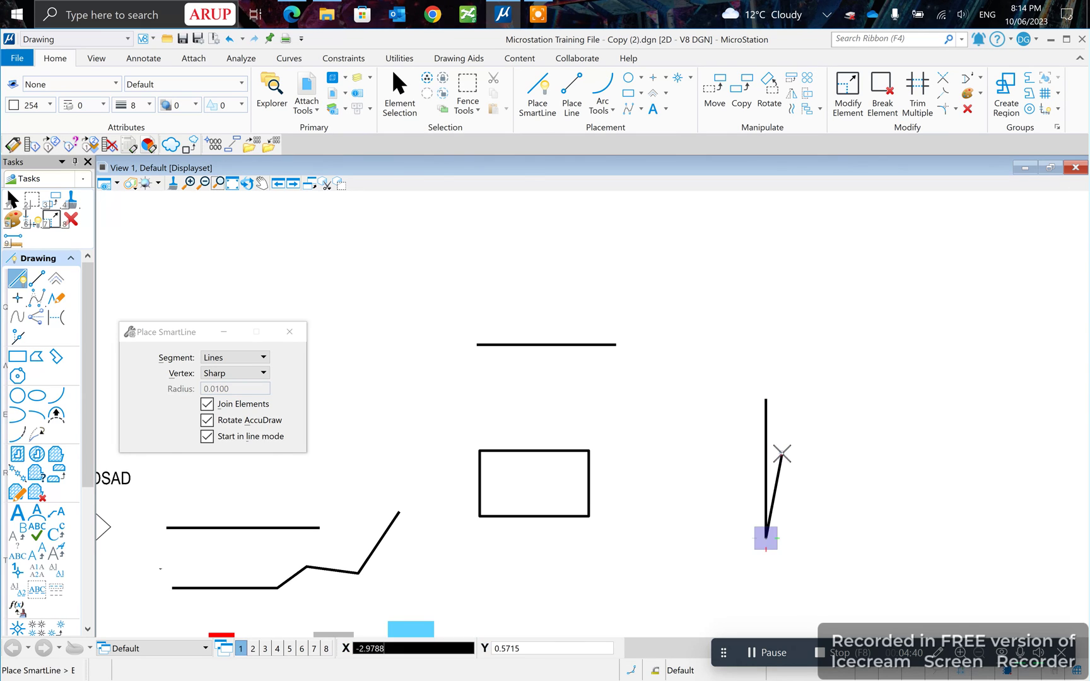
pyautogui.rightClick(835, 471)
# - Start a second line with length -1010, cancel it, exit the tool and recentre the view
pyautogui.click(849, 497)
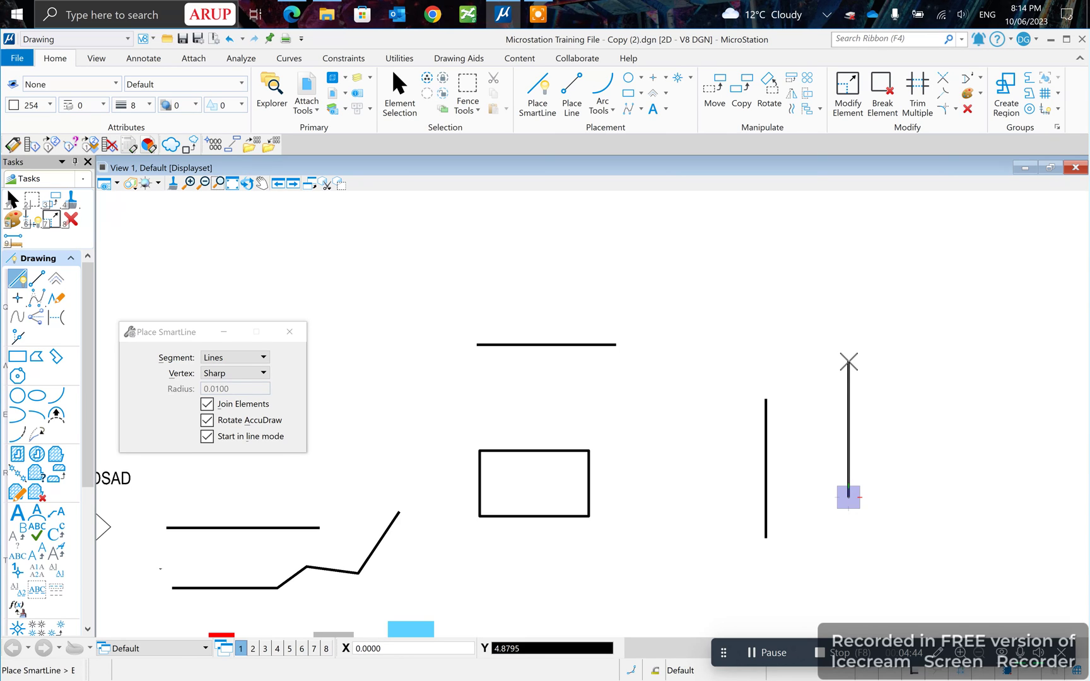
pyautogui.write('-10')
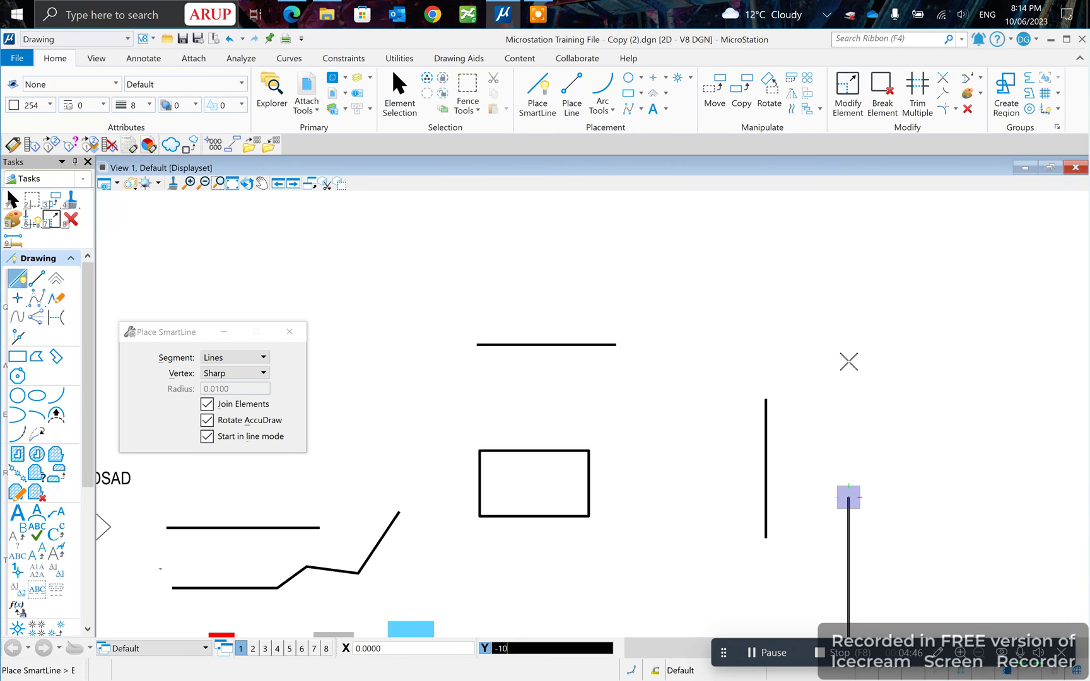
pyautogui.write('10')
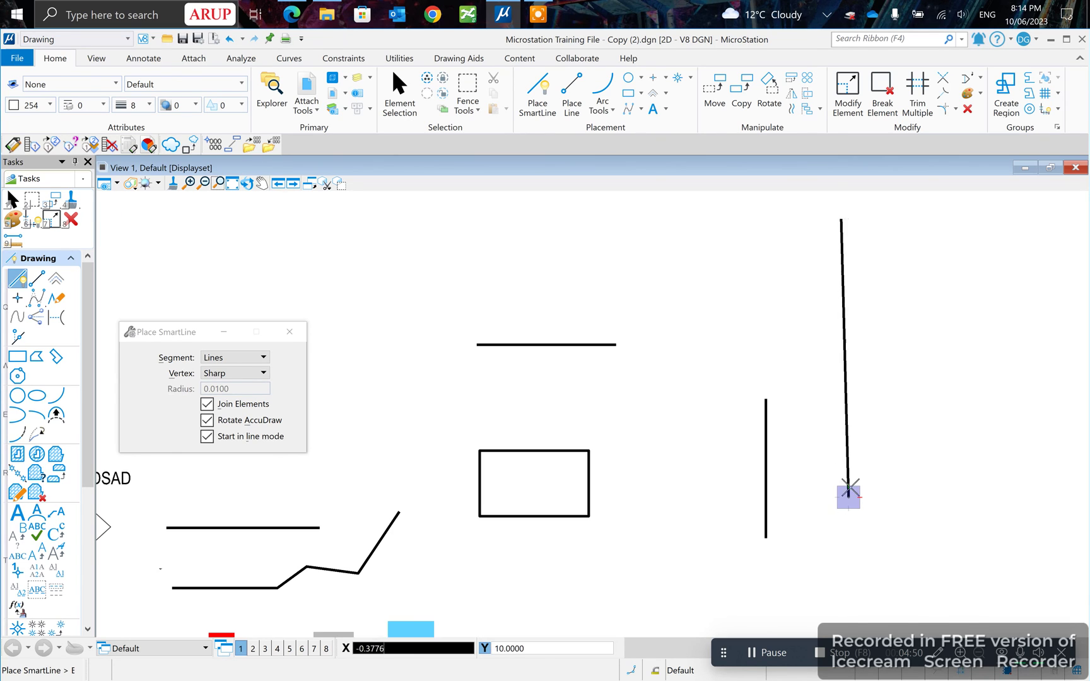
pyautogui.rightClick(845, 372)
pyautogui.press('Escape')
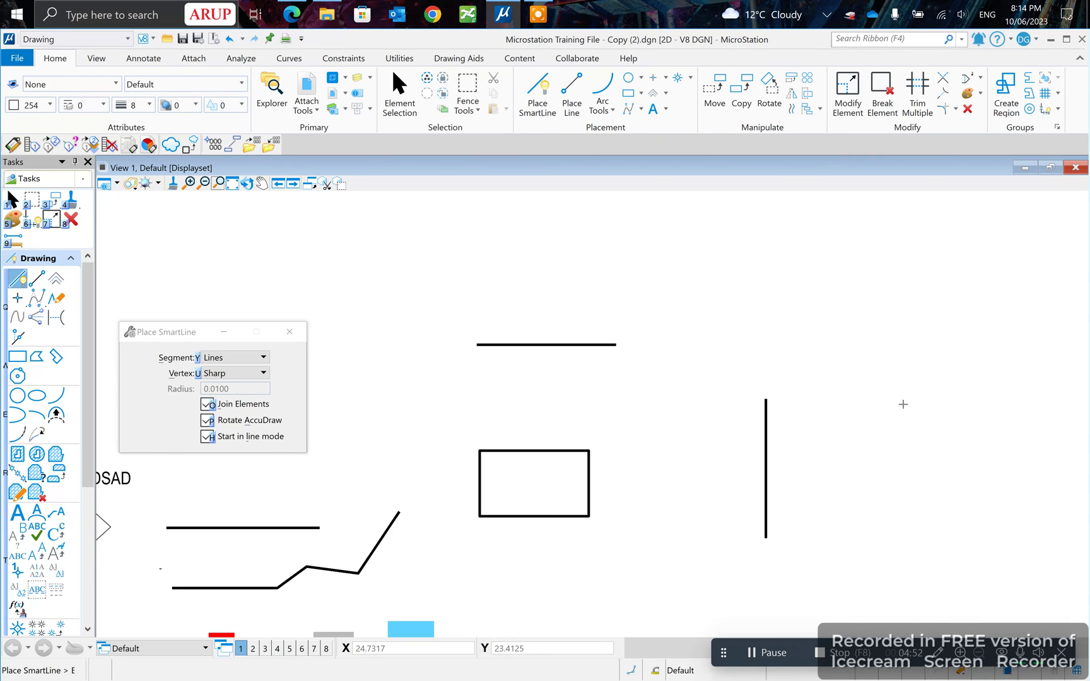
pyautogui.moveTo(694, 463)
pyautogui.mouseDown(button='middle')
pyautogui.moveTo(742, 440)
pyautogui.moveTo(616, 481)
pyautogui.moveTo(607, 496)
pyautogui.mouseUp(button='middle')
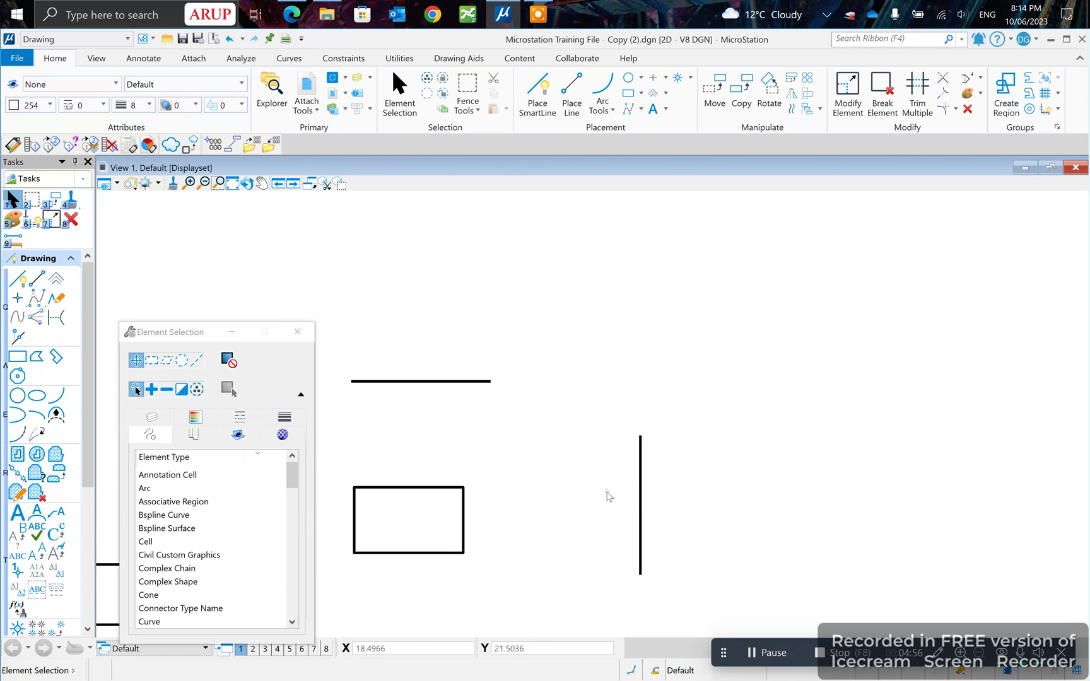